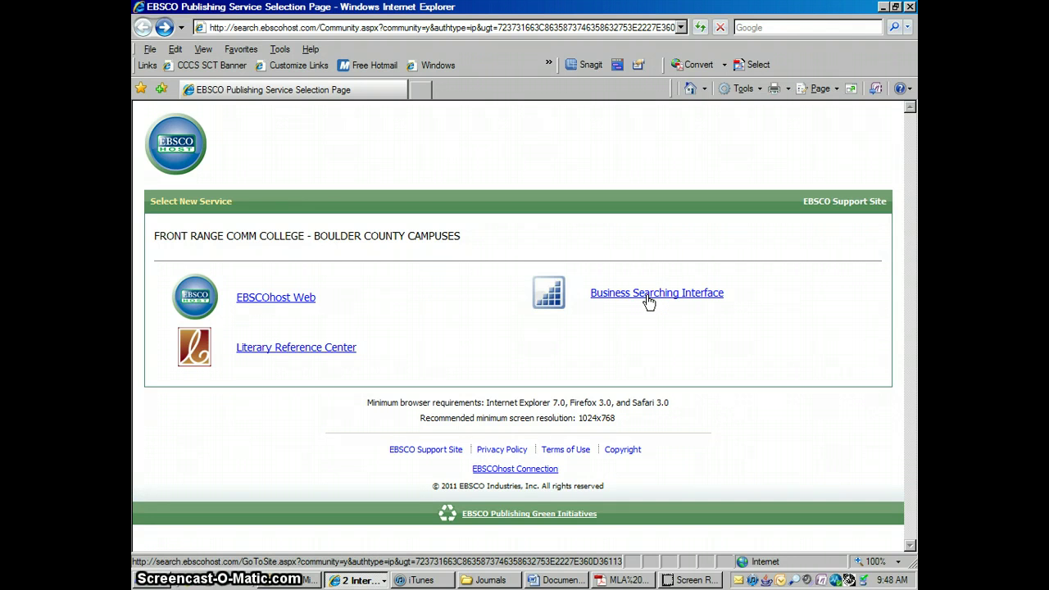
Step: Choose the Business Searching Interface service to reach Business Source Premier Advanced Search
left_click(648, 300)
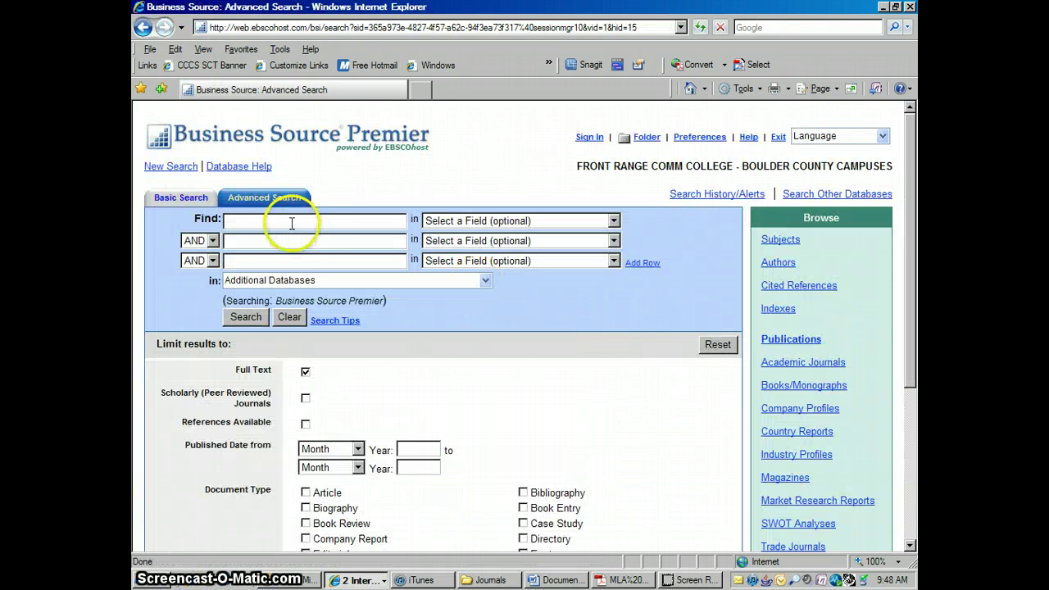
Step: Search Business Source Premier for 'nike' limited to the TI Title field
left_click(291, 222)
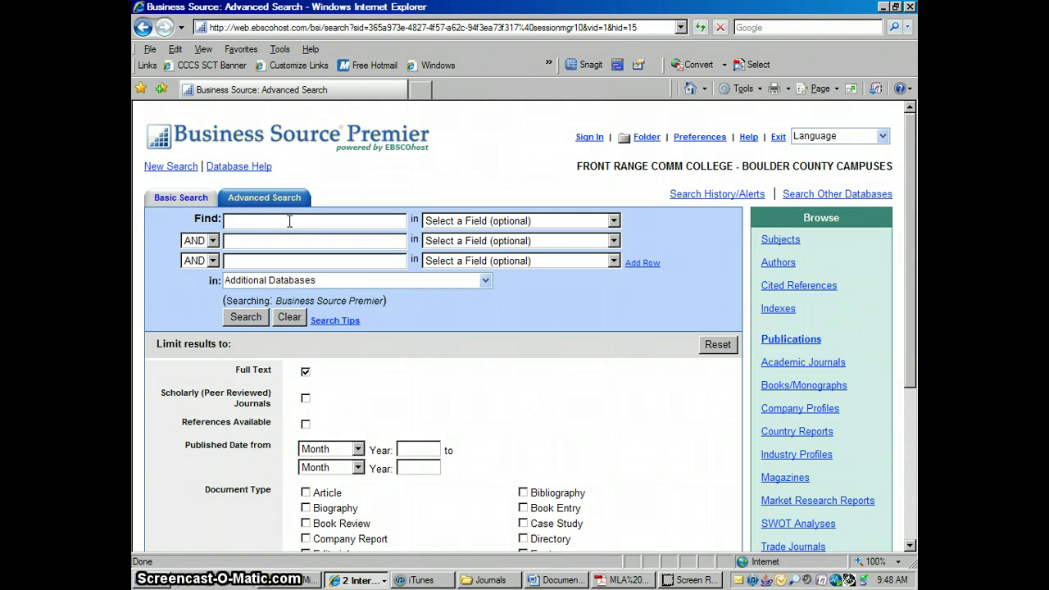
type("nike")
key("Tab")
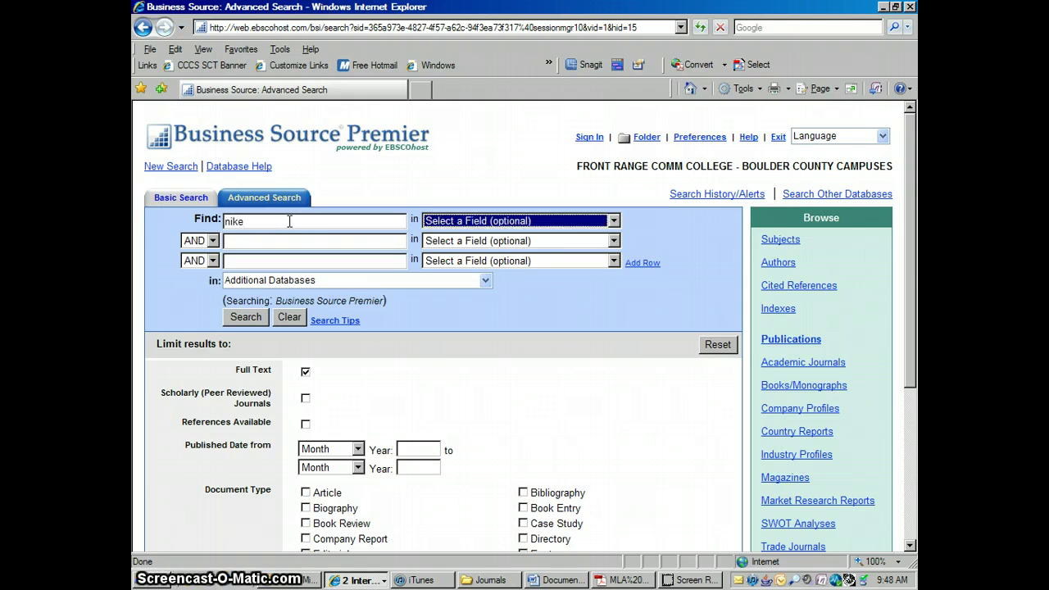
left_click(613, 220)
left_click(440, 273)
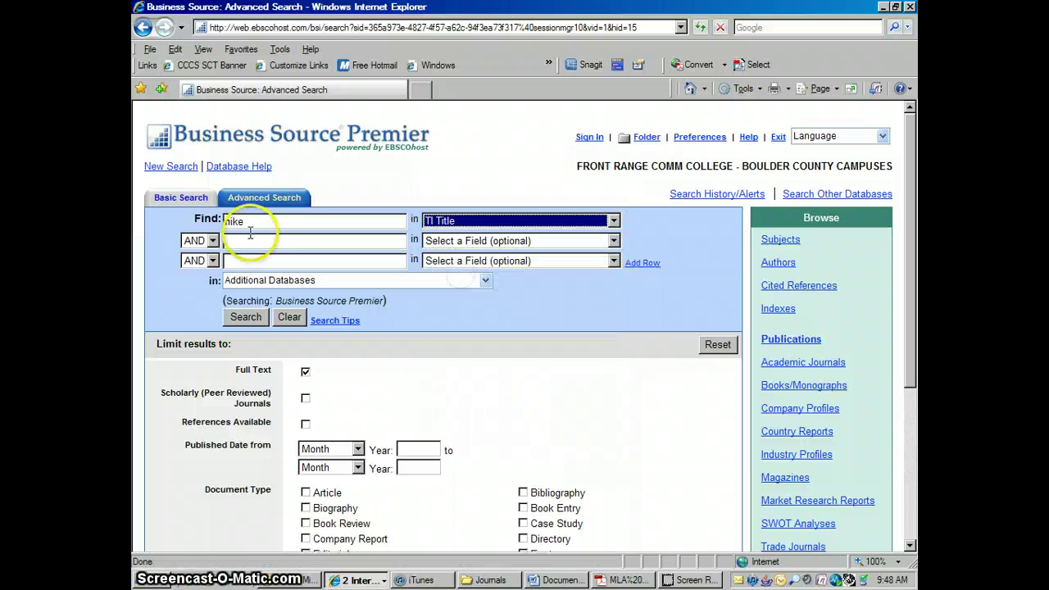
left_click(245, 319)
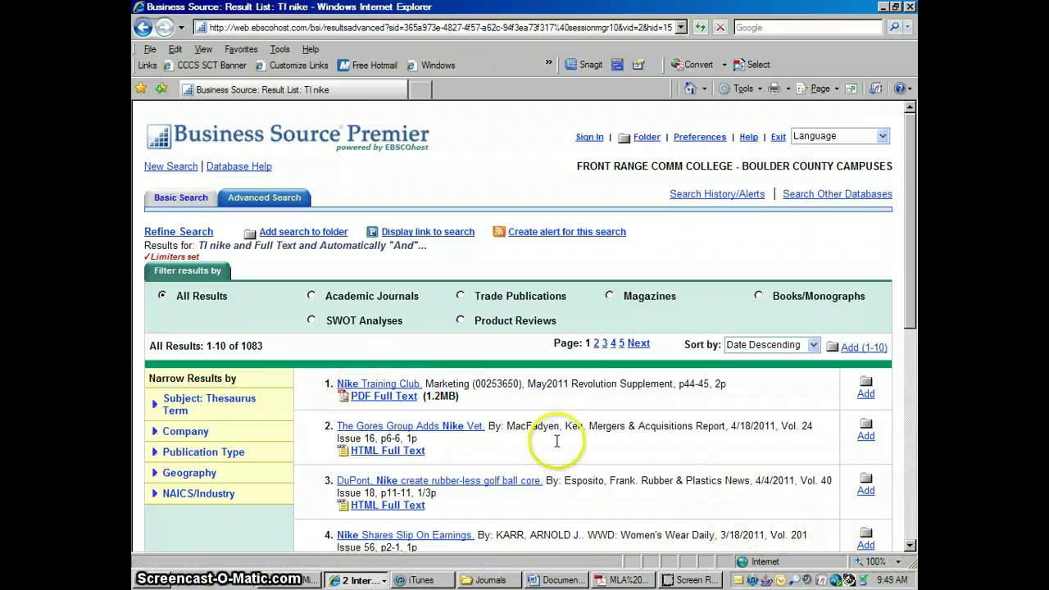
Step: Open the detailed record for result 2, 'The Gores Group Adds Nike Vet.'
left_click(442, 430)
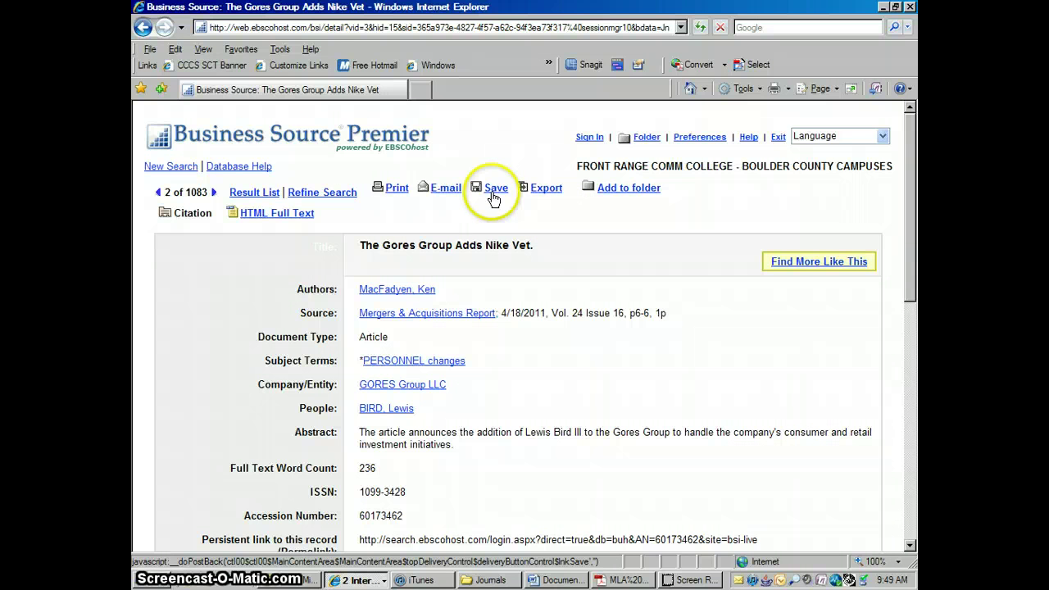
left_click(182, 213)
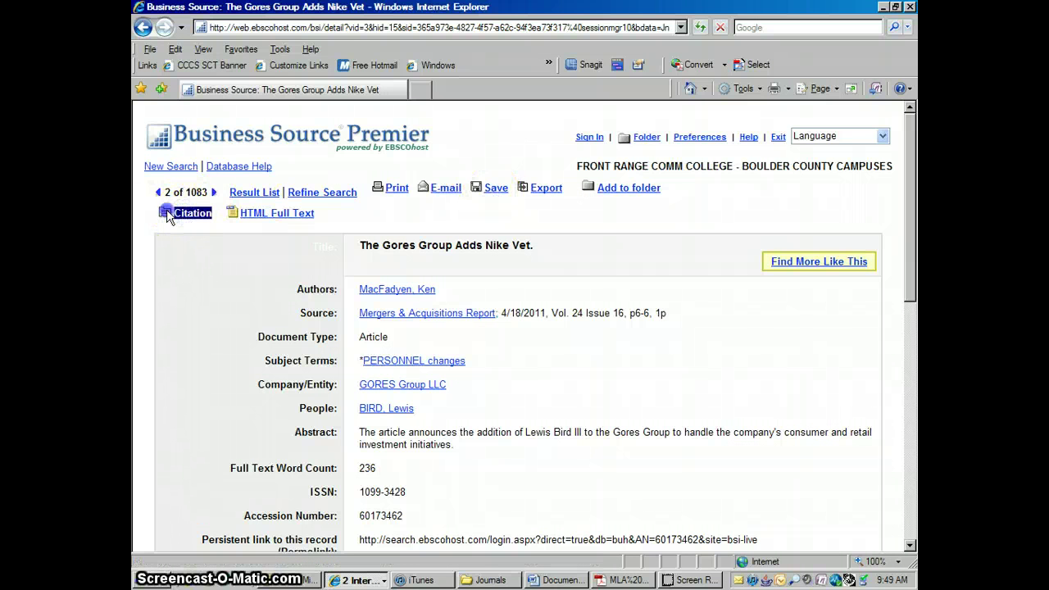
left_click(185, 218)
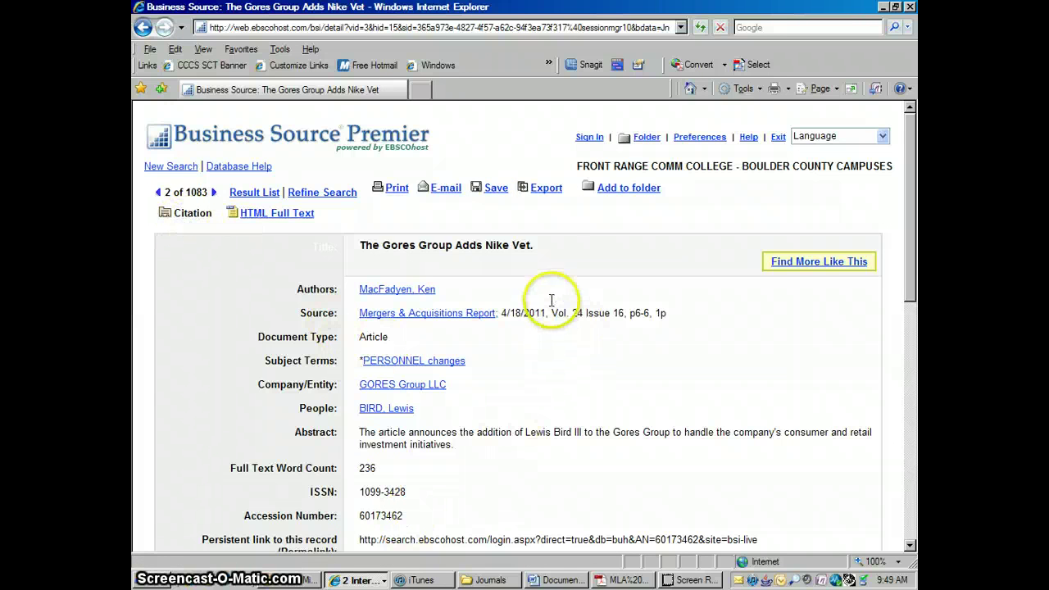
Step: Save the article as a citation in MLA format to display its Works Cited entry
left_click(495, 191)
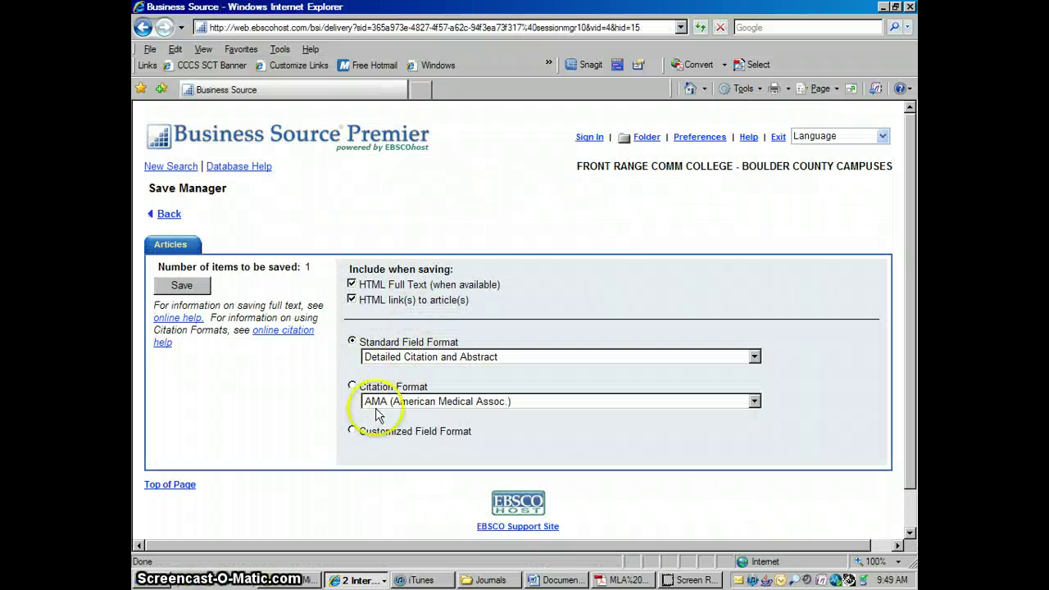
left_click(352, 386)
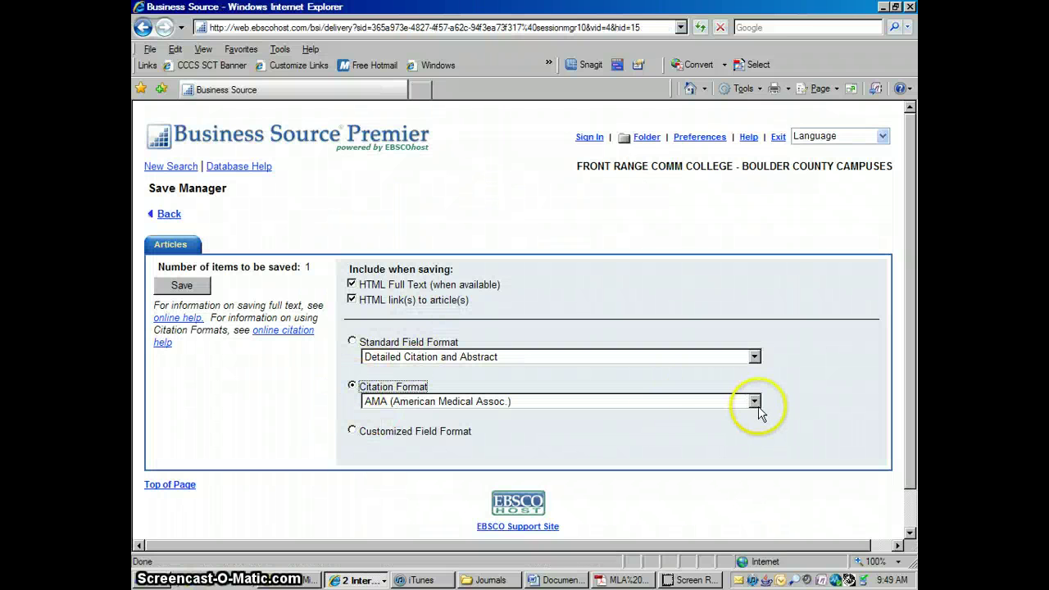
left_click(754, 401)
left_click(417, 476)
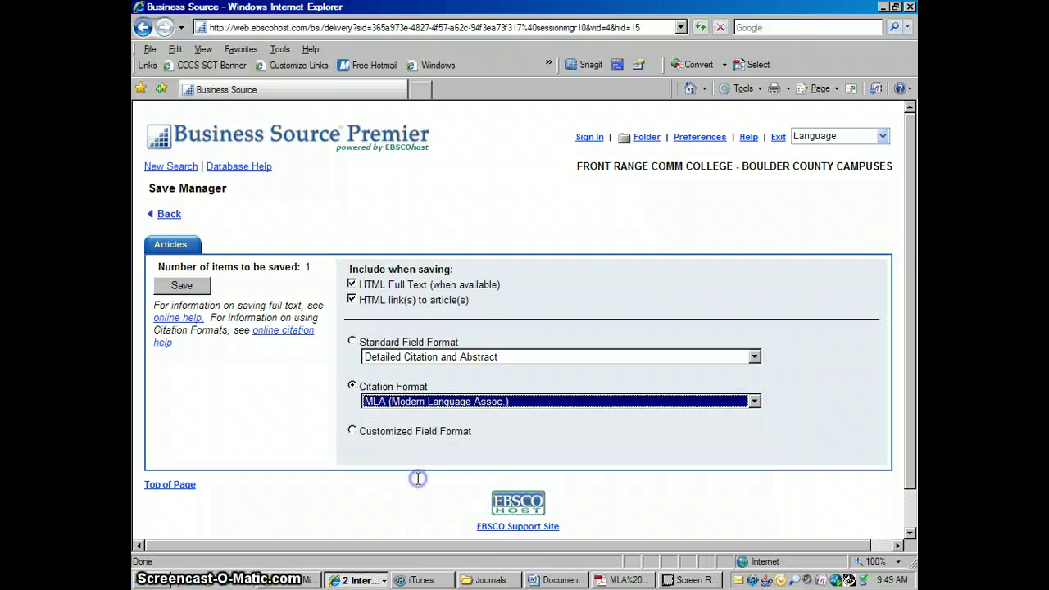
left_click(196, 288)
left_click(196, 288)
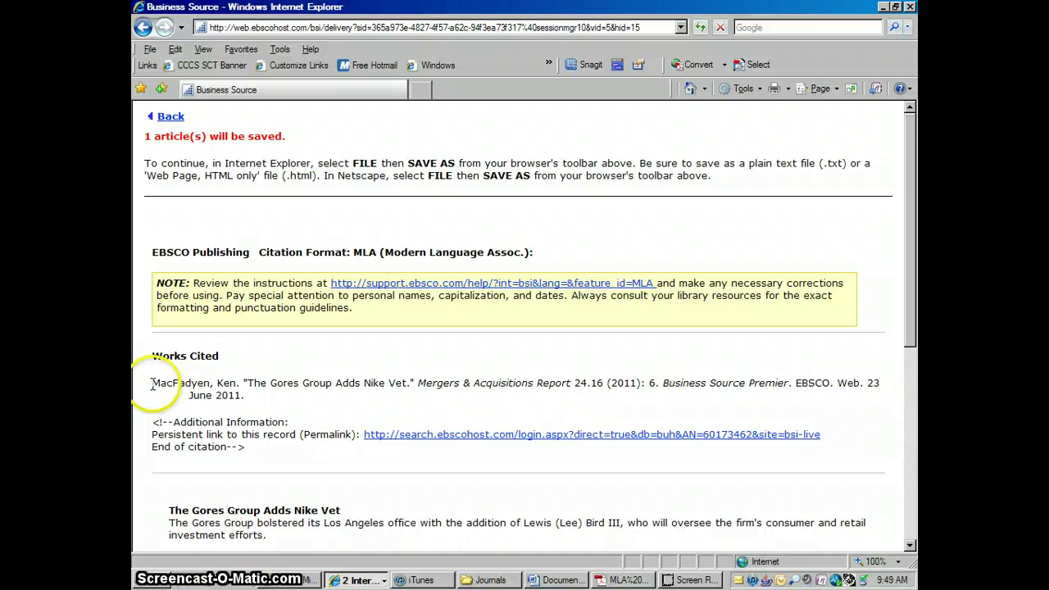
Step: Copy the MLA citation text and switch to the Word document
left_click_drag(153, 382, 214, 394)
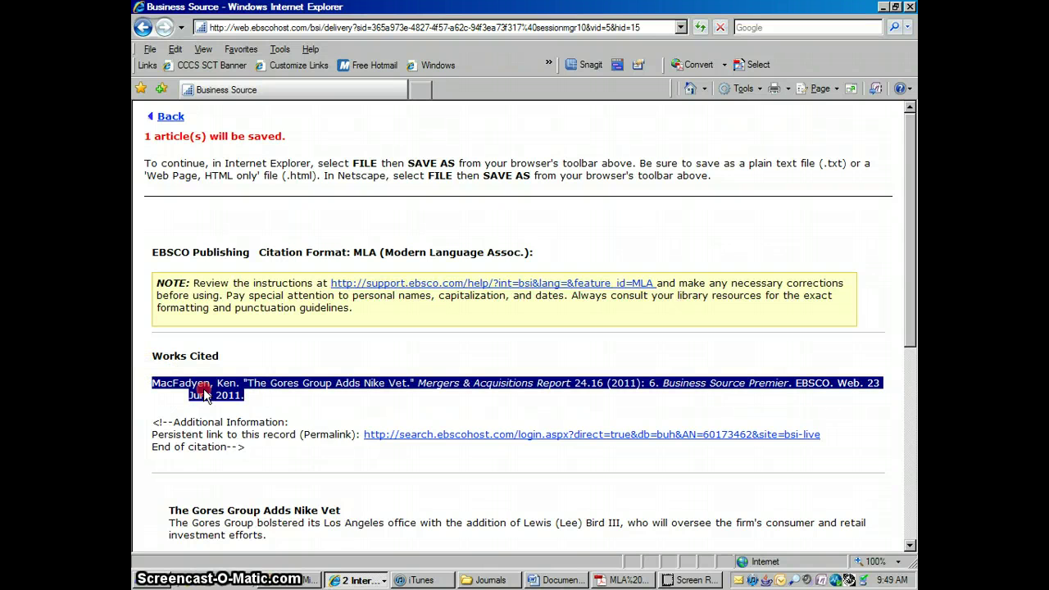
right_click(204, 395)
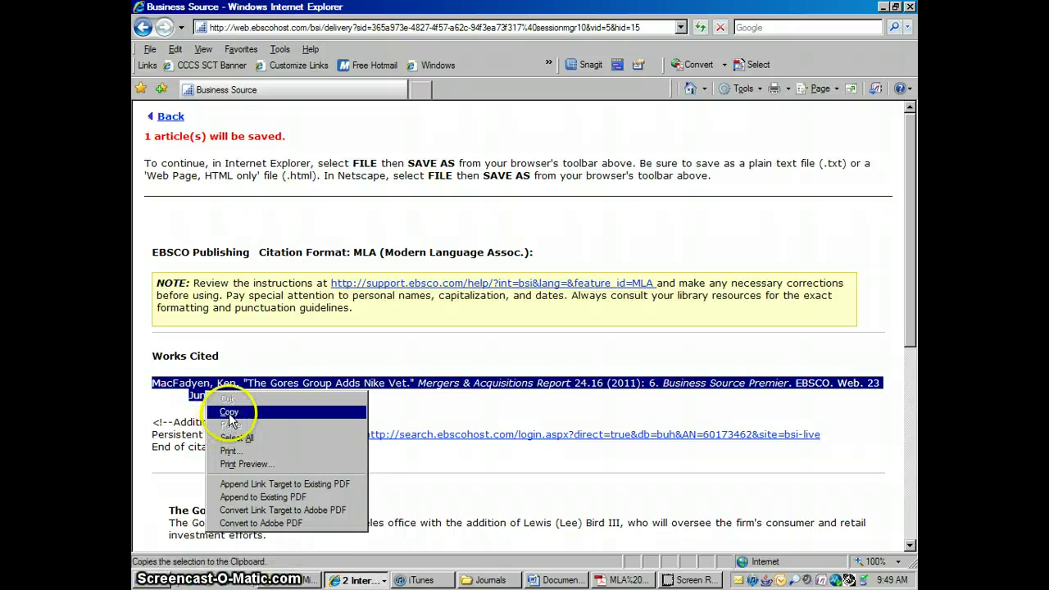
left_click(229, 413)
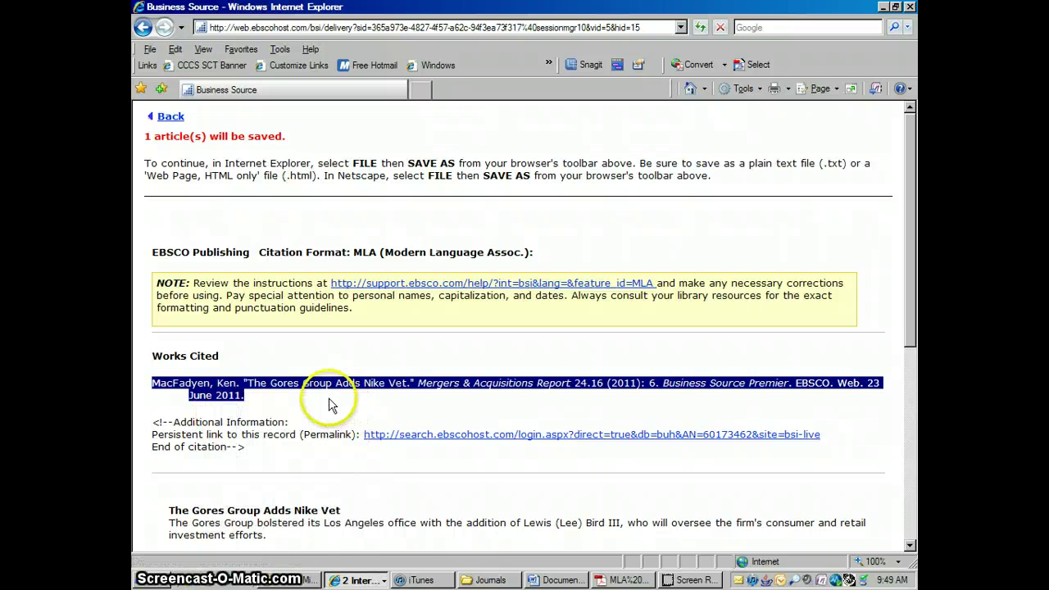
left_click(549, 580)
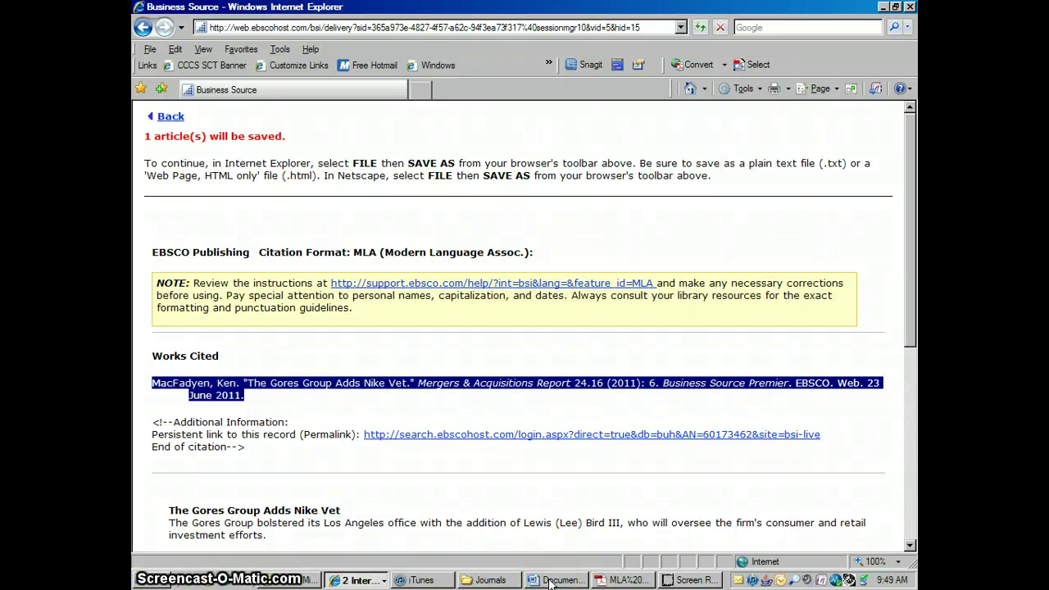
Step: Type a centred 'Works Cited' heading with a left-aligned new line beneath it
left_click(549, 580)
left_click(555, 440)
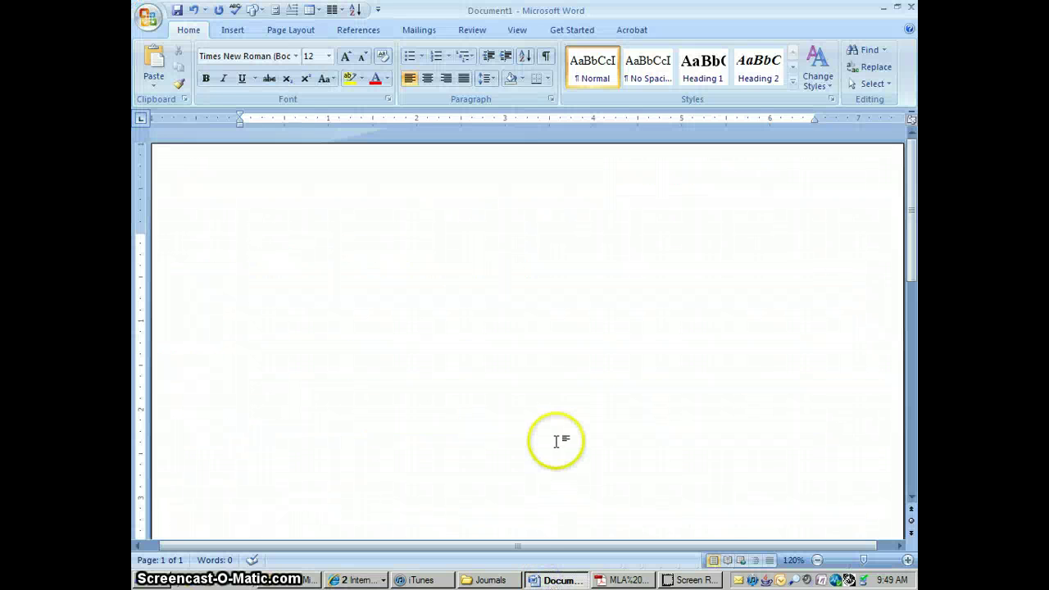
type("Works Cited")
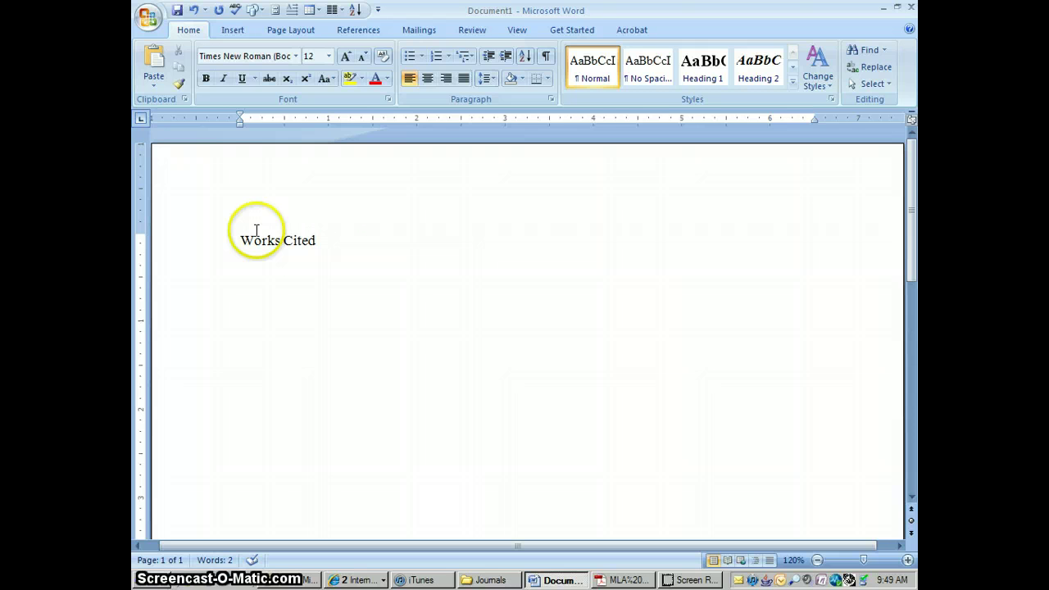
left_click_drag(253, 240, 240, 237)
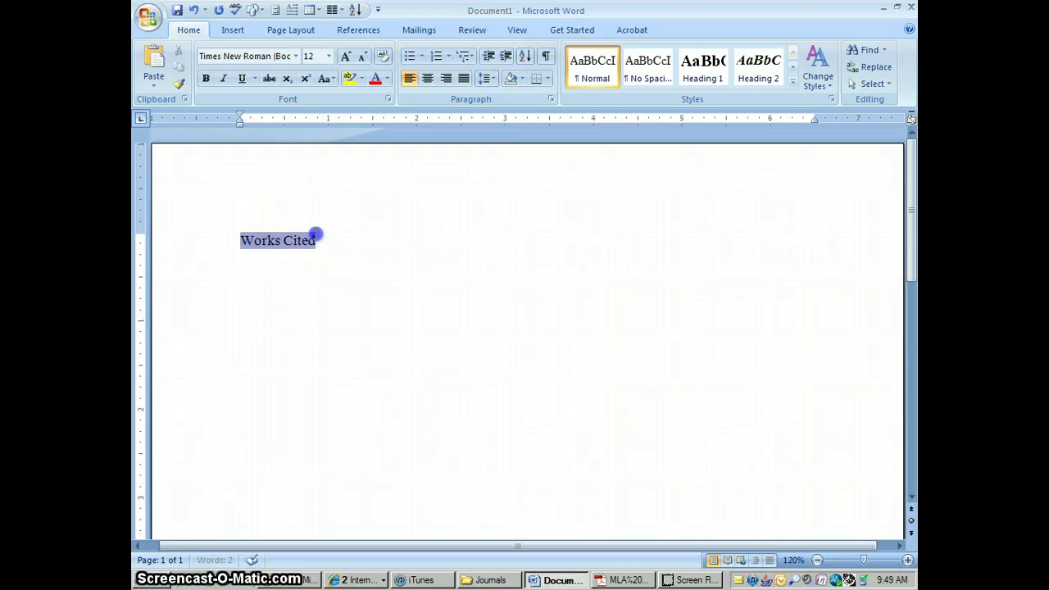
left_click(427, 79)
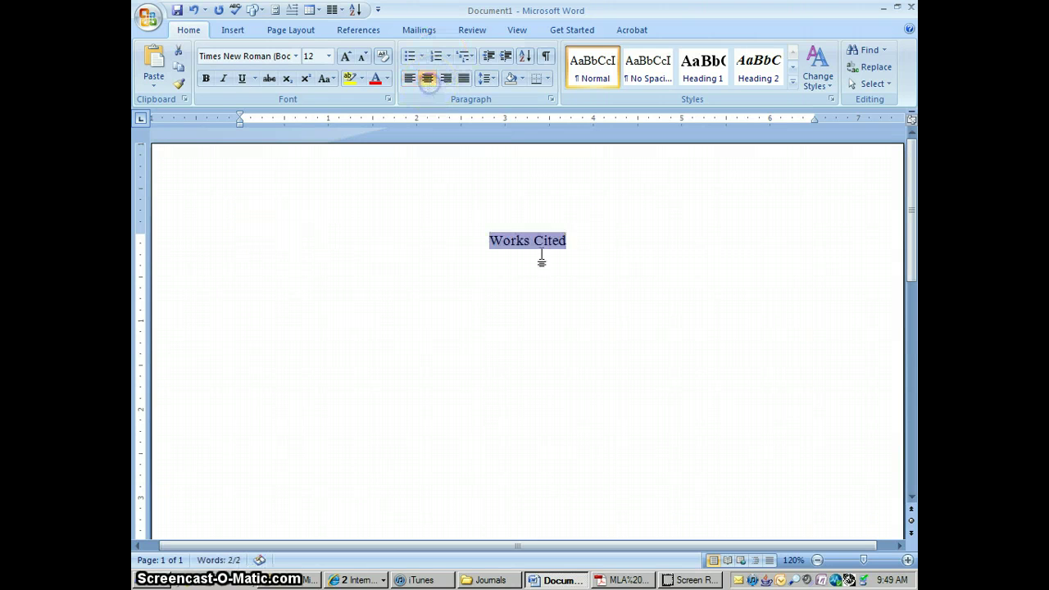
left_click(584, 239)
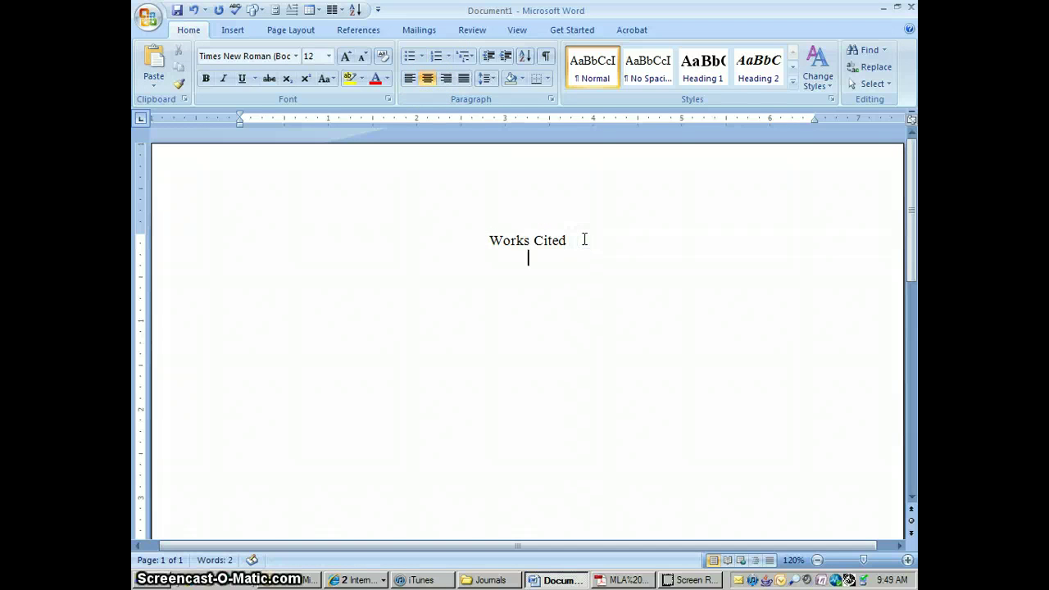
left_click(408, 78)
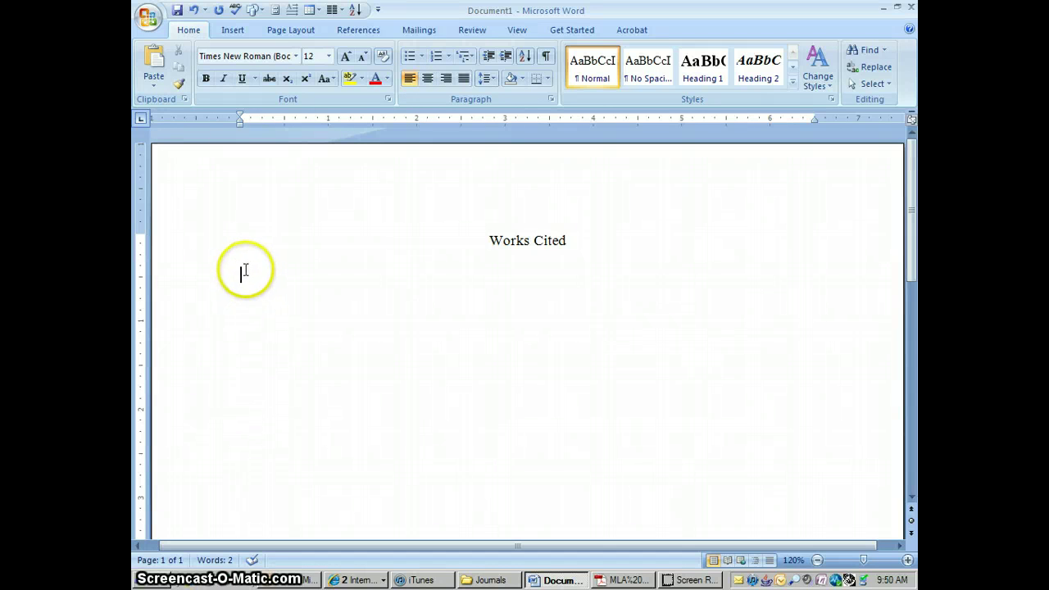
Step: Paste the copied citation under the heading and set it to Times New Roman 12 pt
right_click(243, 275)
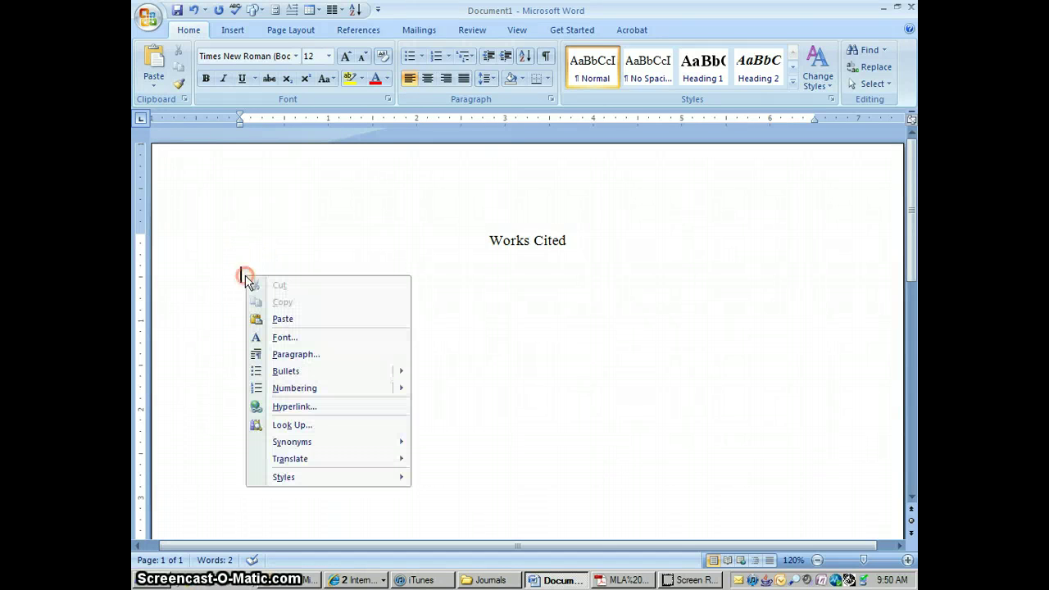
left_click(273, 319)
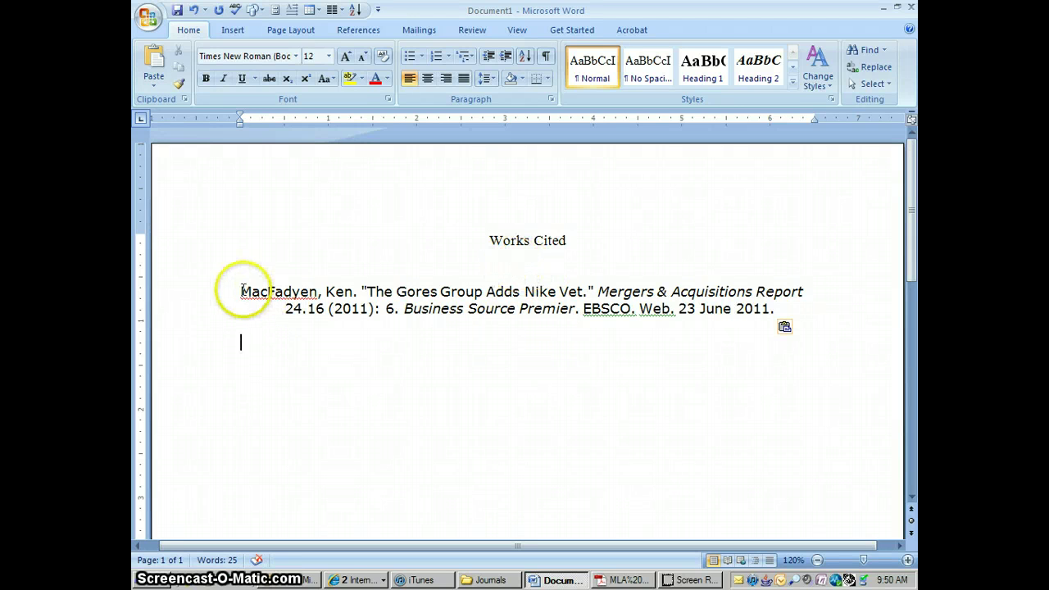
left_click_drag(241, 292, 775, 323)
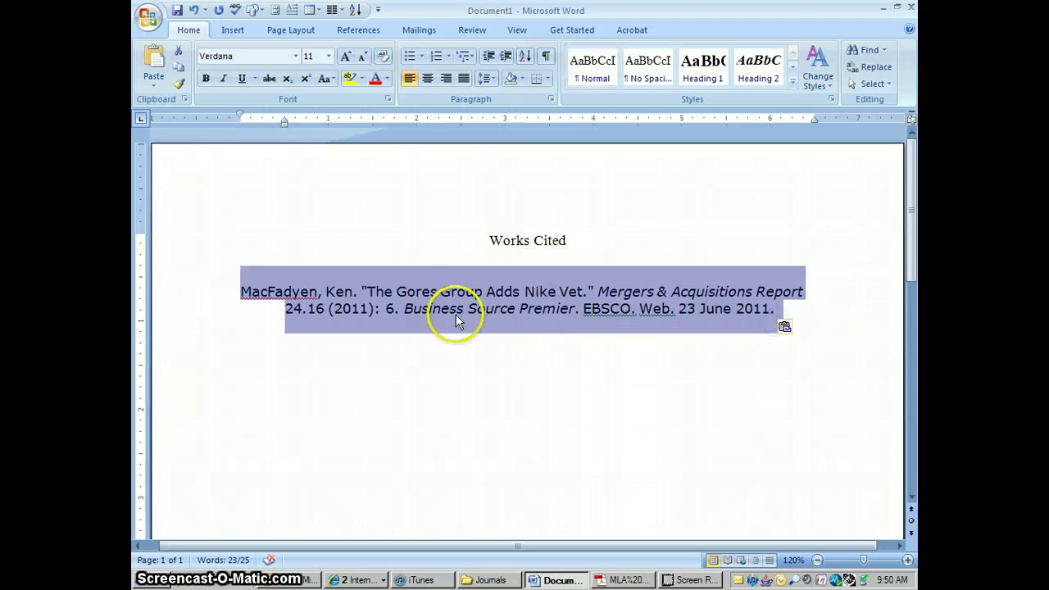
left_click(296, 56)
left_click(284, 91)
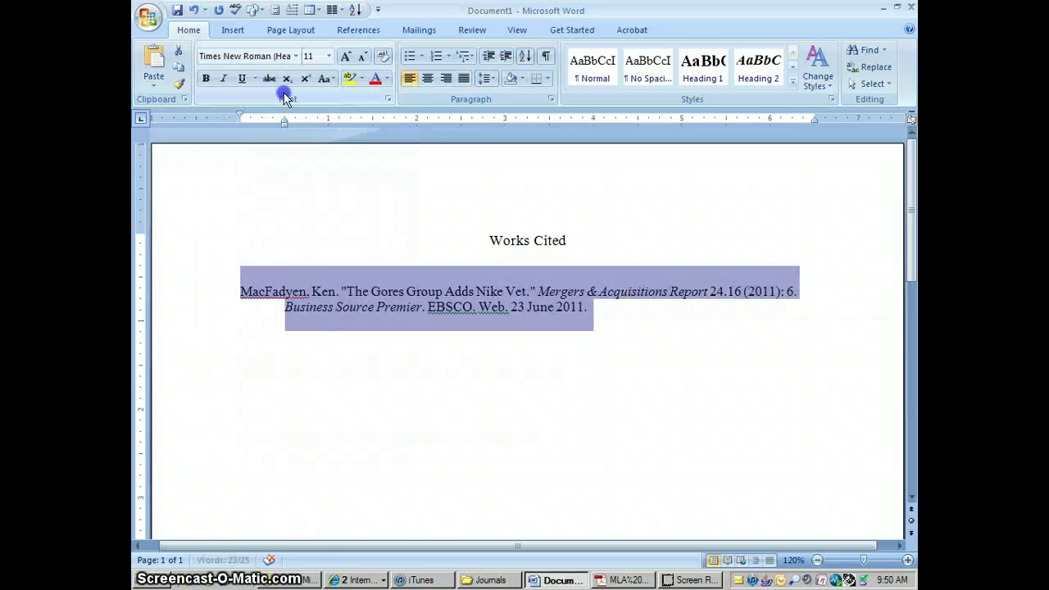
left_click(328, 56)
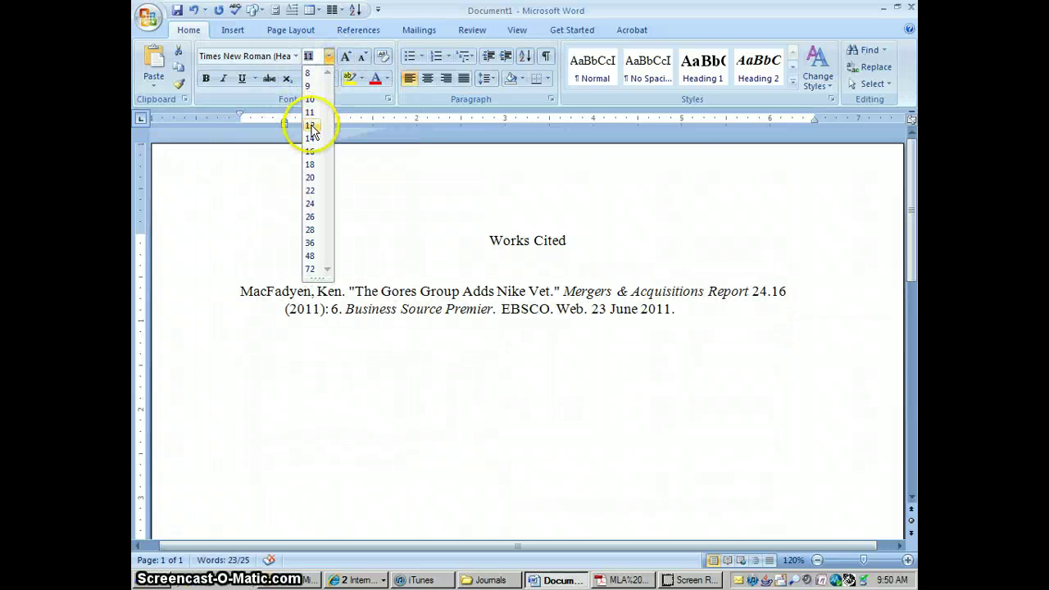
left_click(312, 127)
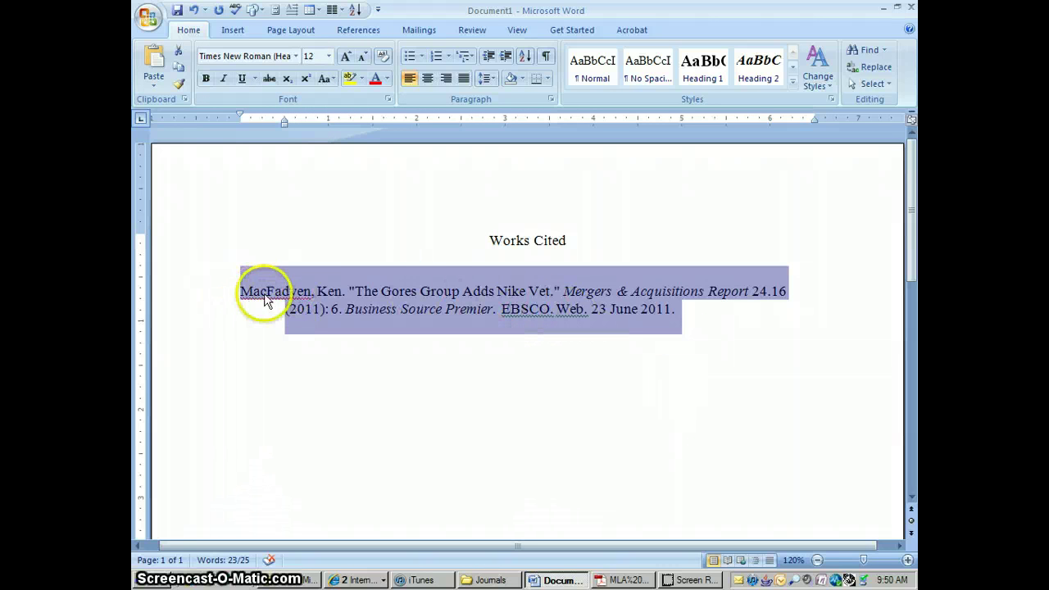
Step: Set the citation paragraph's line spacing to Double in the Paragraph dialog
left_click(549, 104)
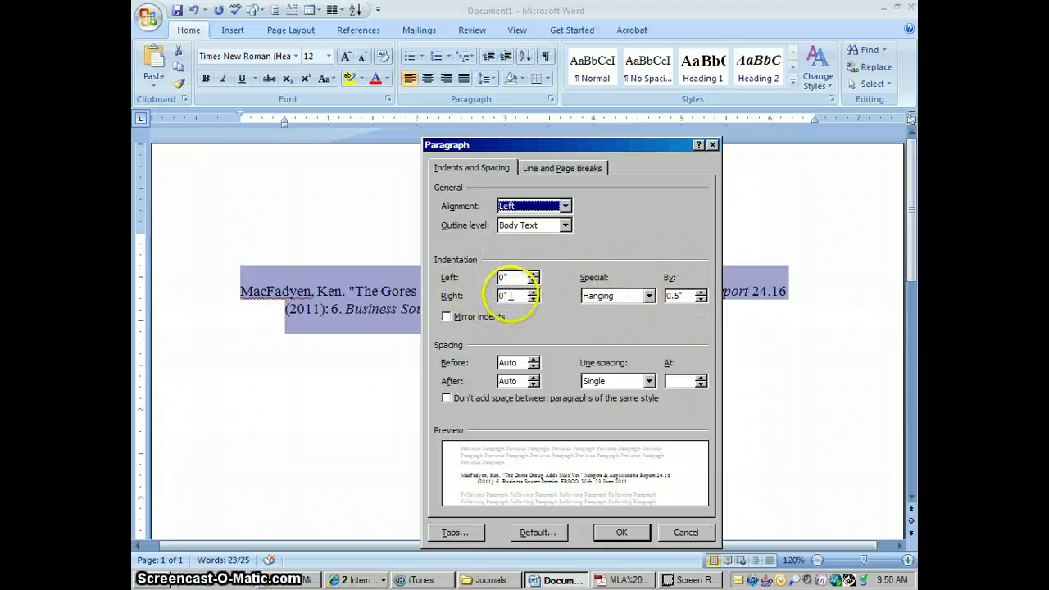
left_click(648, 383)
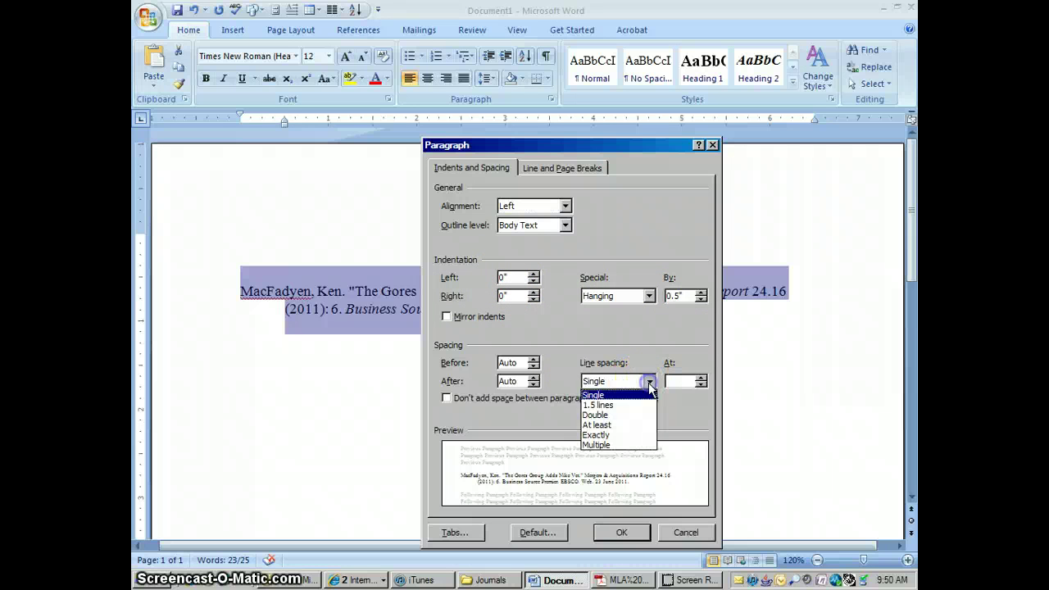
left_click(610, 417)
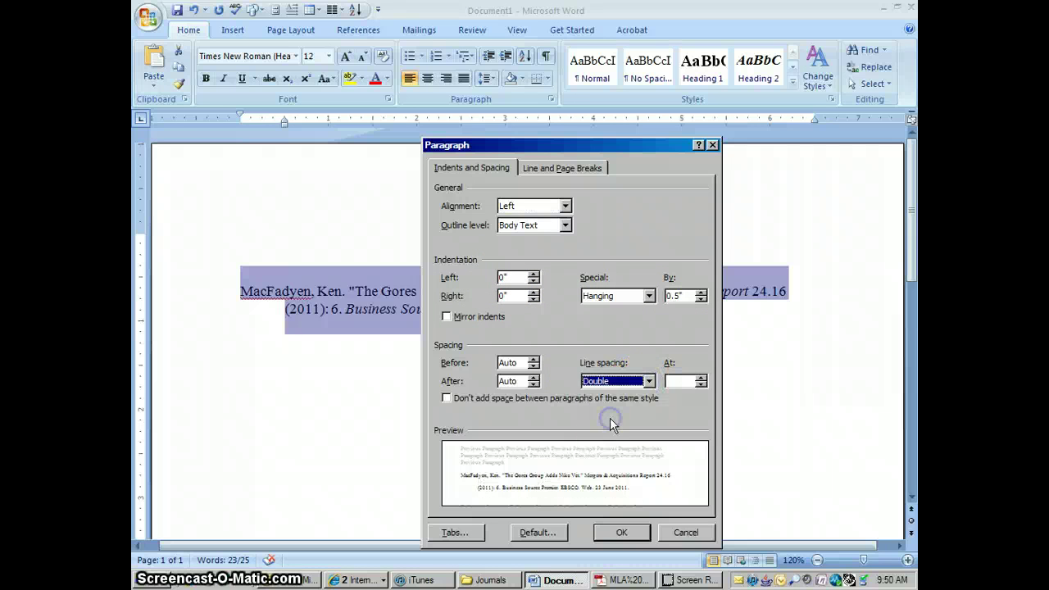
left_click(618, 532)
left_click(720, 393)
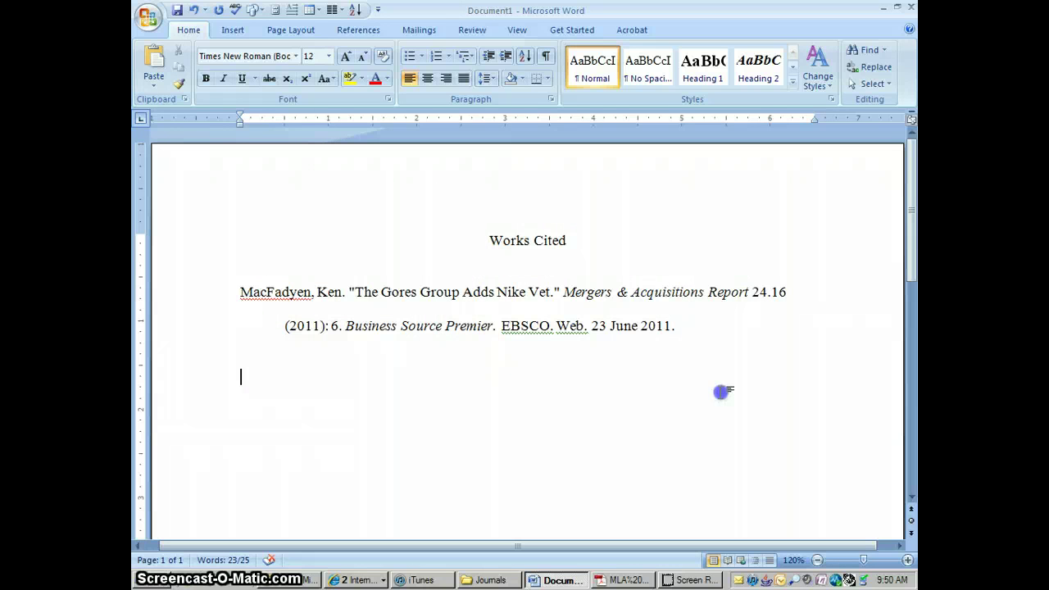
Step: Delete 'EBSCO' from the citation and remove the blank line under the Works Cited heading
left_click(501, 325)
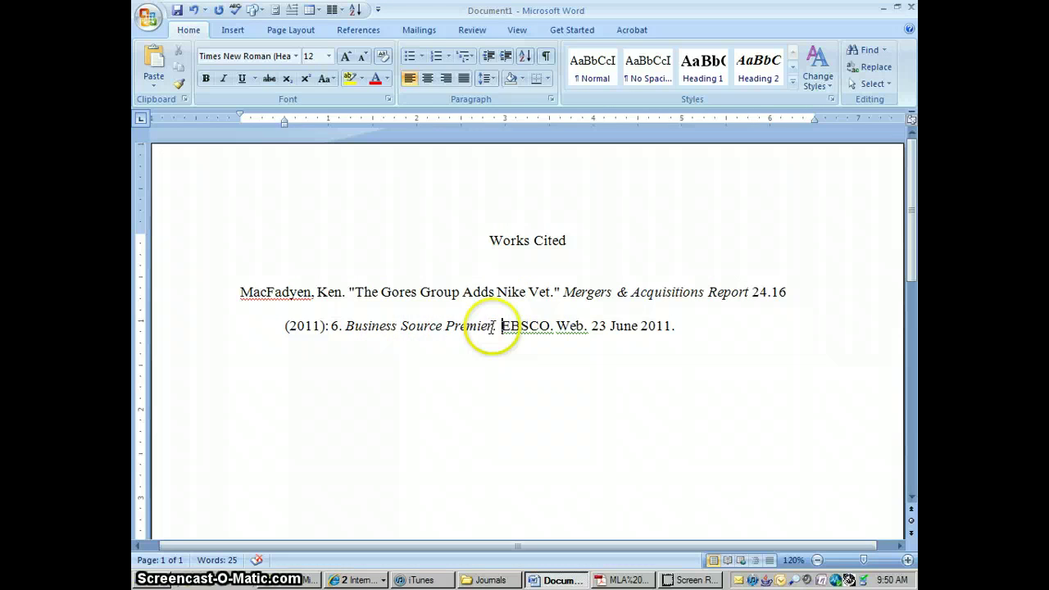
key("Delete")
key("Delete")
key("Delete")
key("Delete")
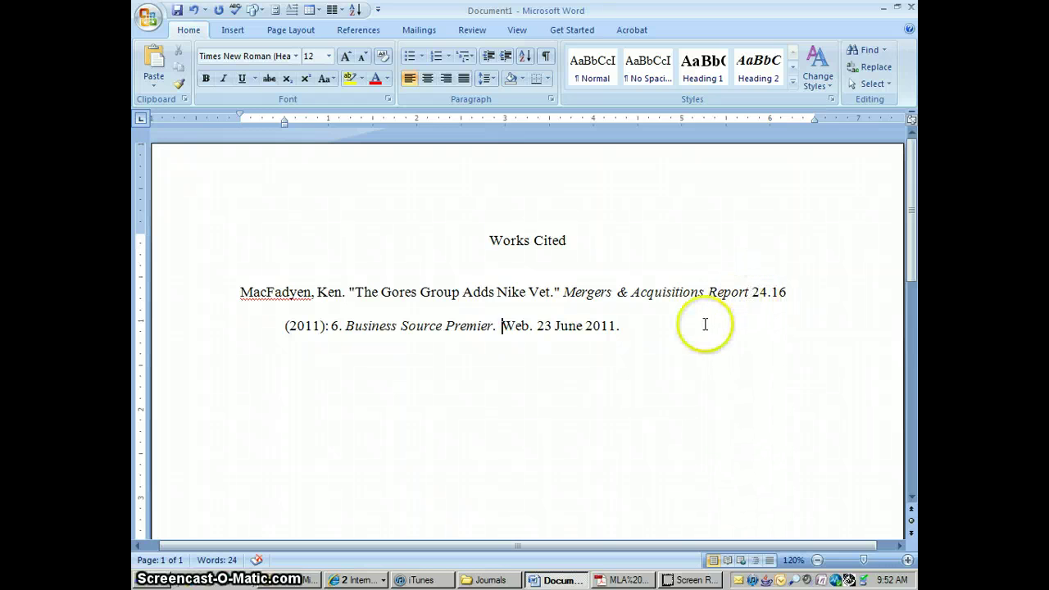
left_click(549, 256)
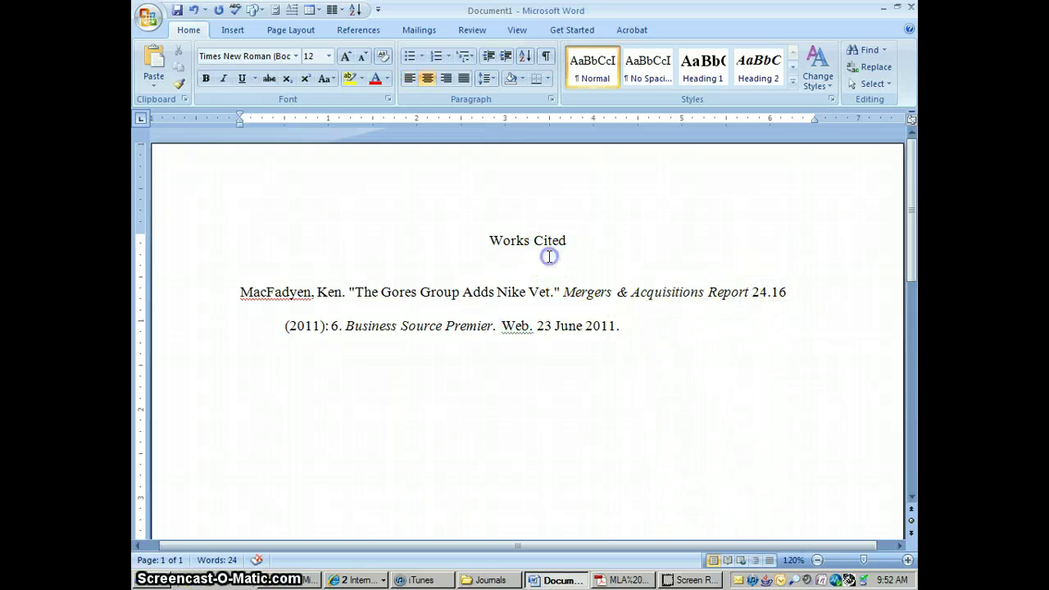
key("Delete")
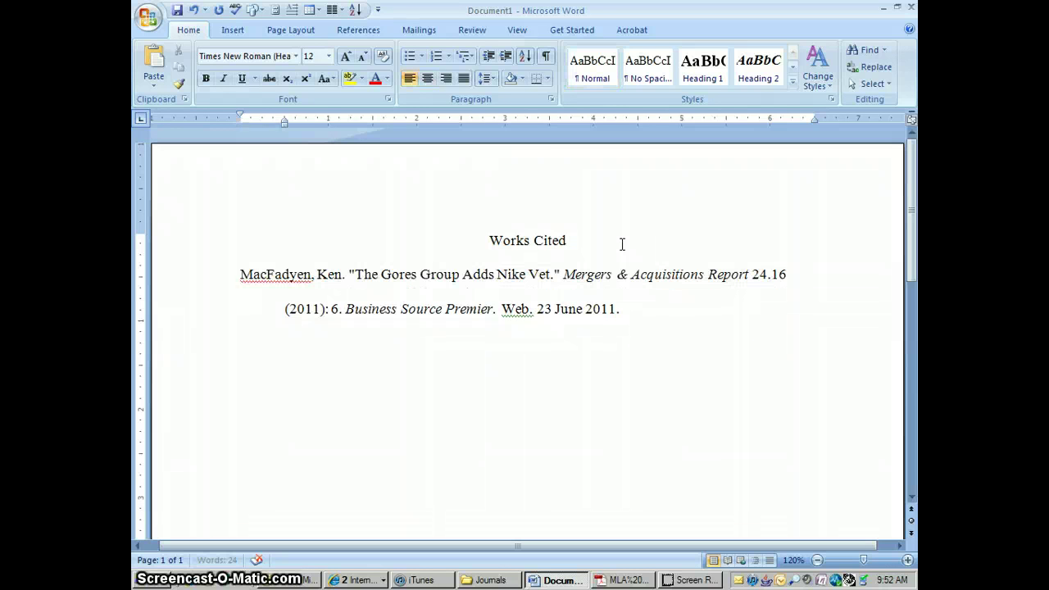
Step: Return to the nike result list and open the Nike Training Club article record
left_click(364, 578)
left_click(375, 547)
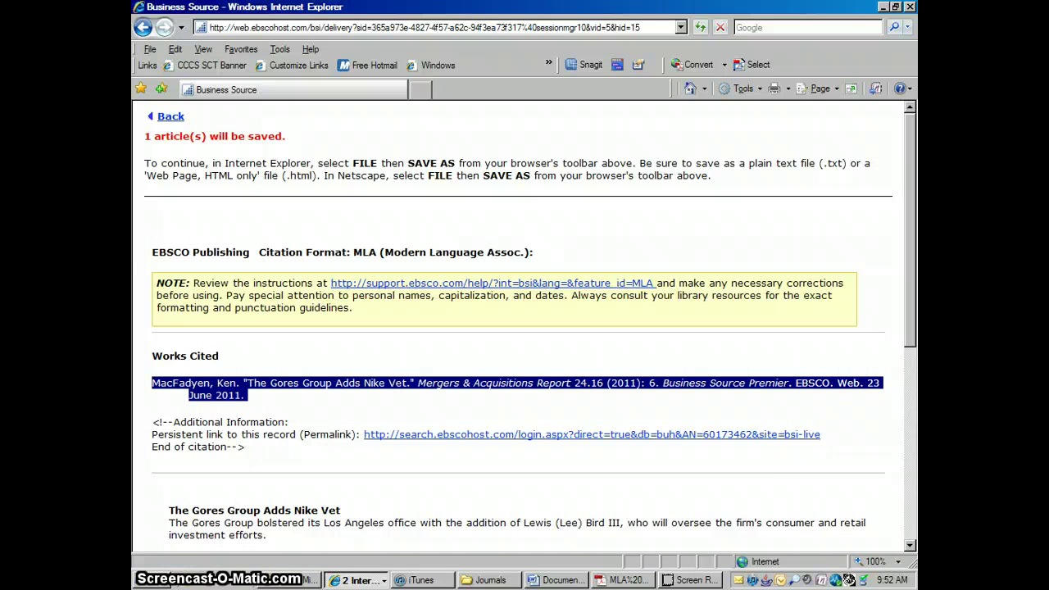
left_click(170, 118)
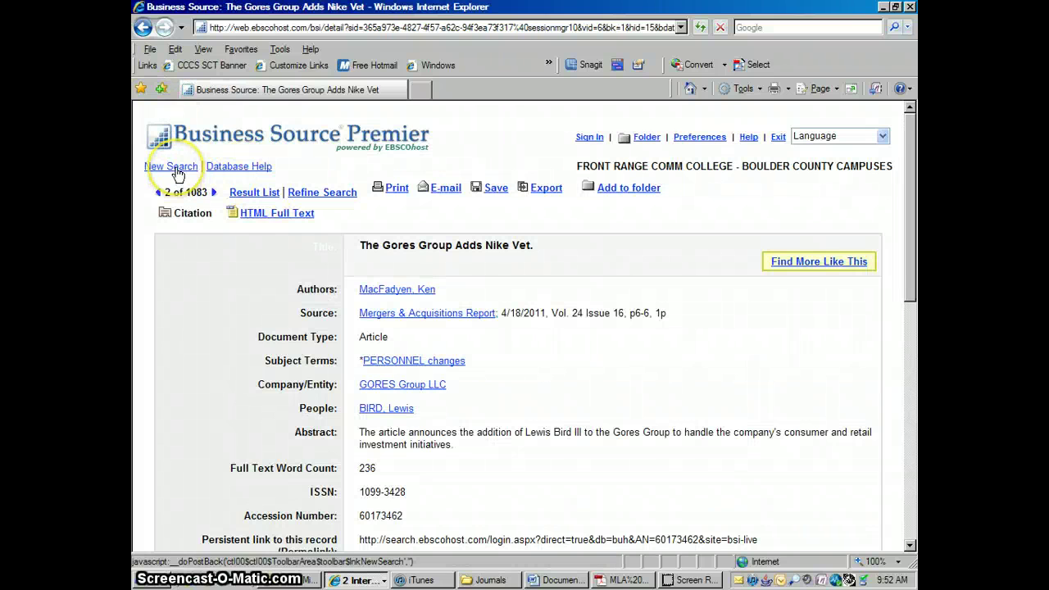
left_click(253, 193)
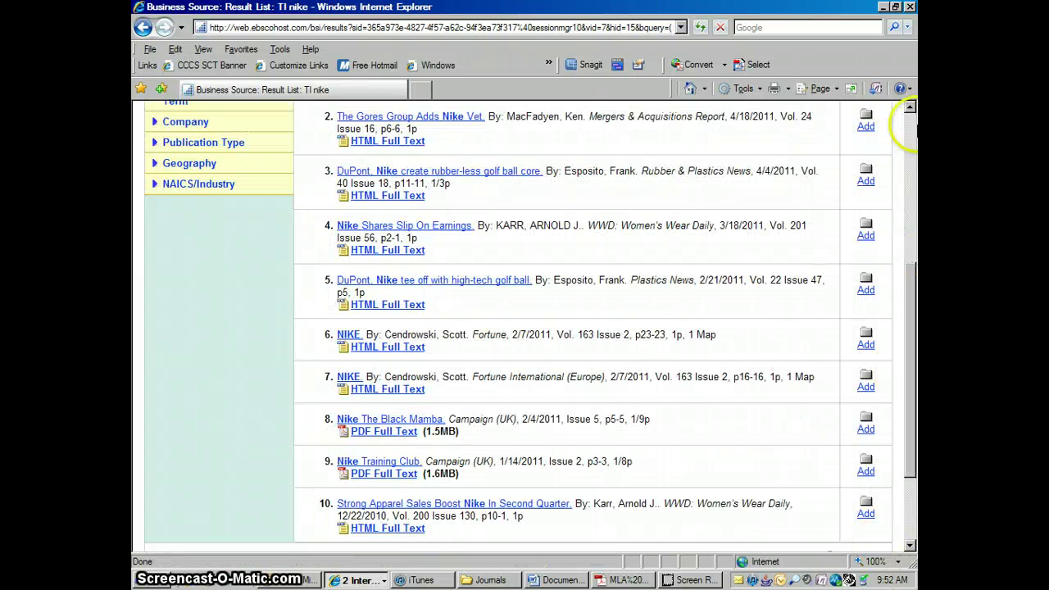
left_click(910, 125)
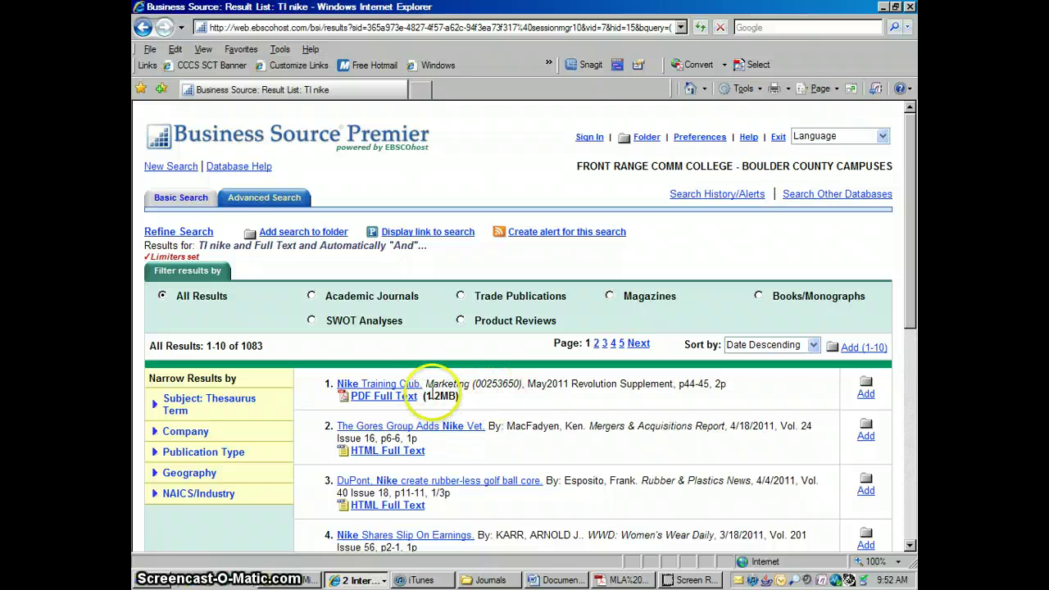
left_click(394, 386)
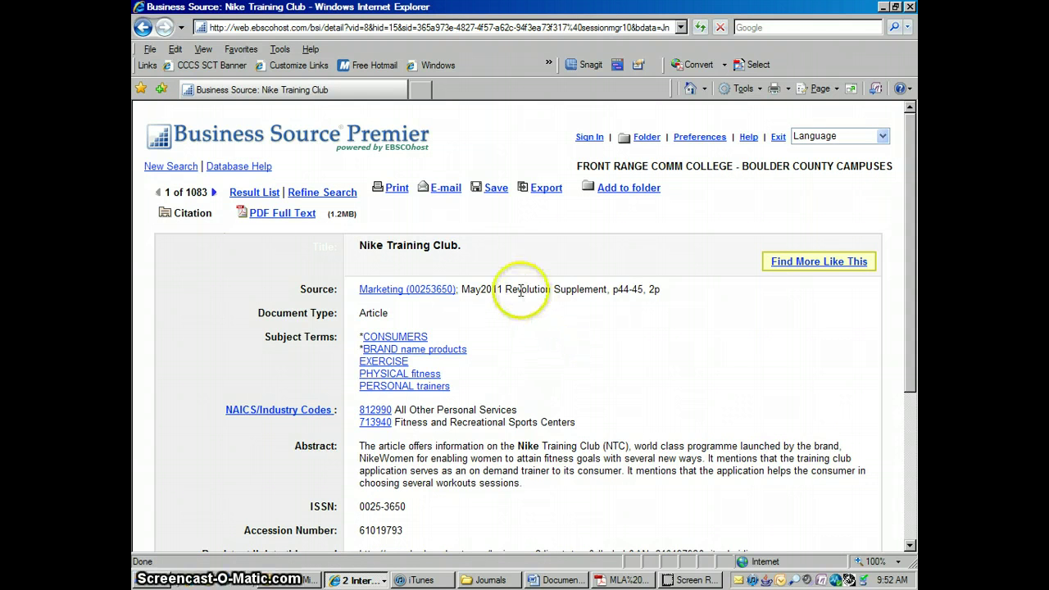
Step: Generate the Nike Training Club citation in MLA format and select its full text
left_click(496, 190)
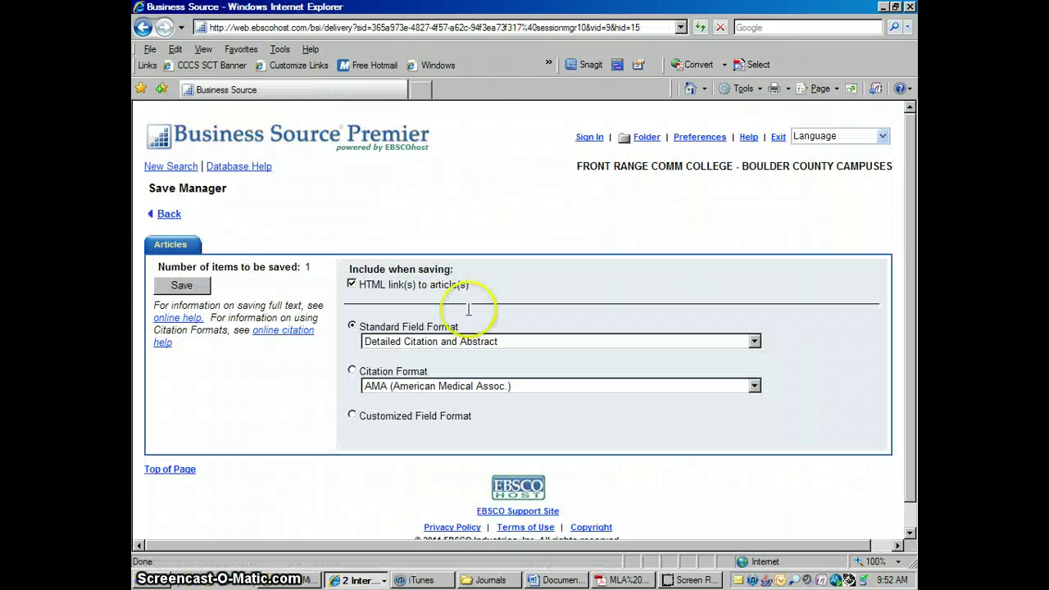
left_click(352, 370)
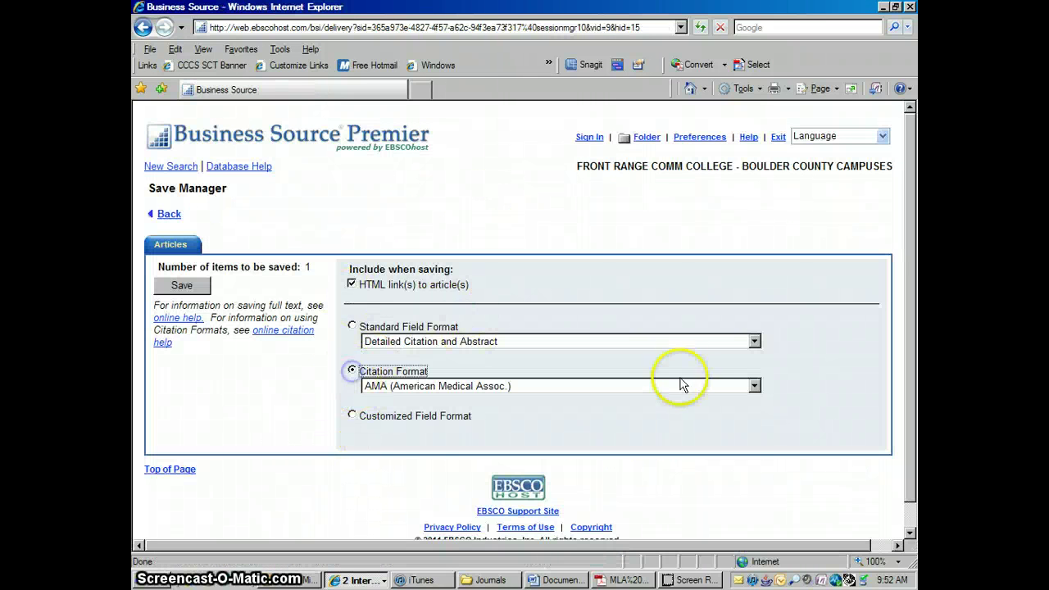
left_click(754, 386)
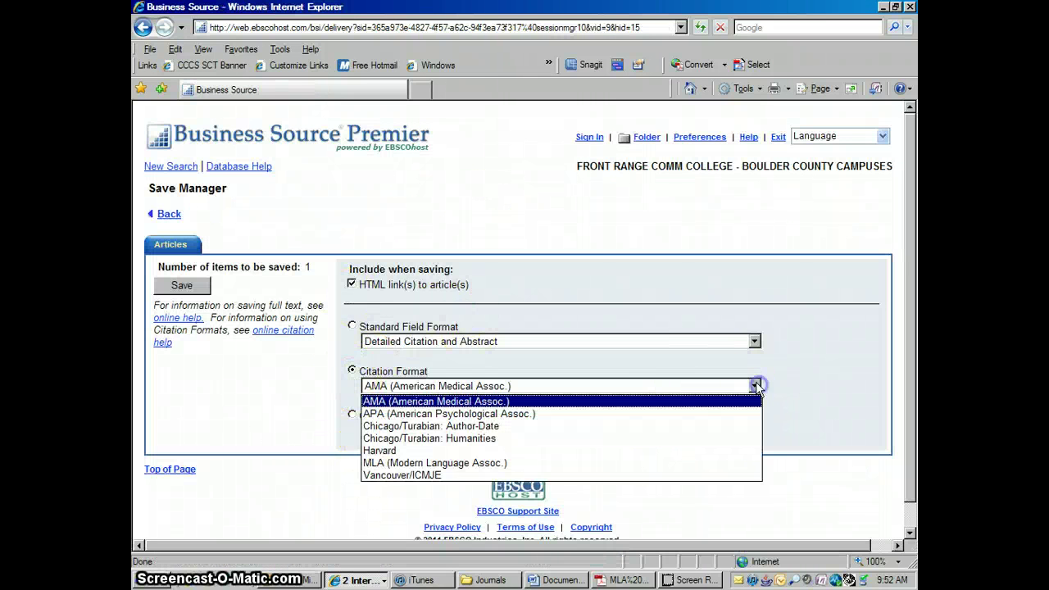
left_click(394, 463)
left_click(189, 292)
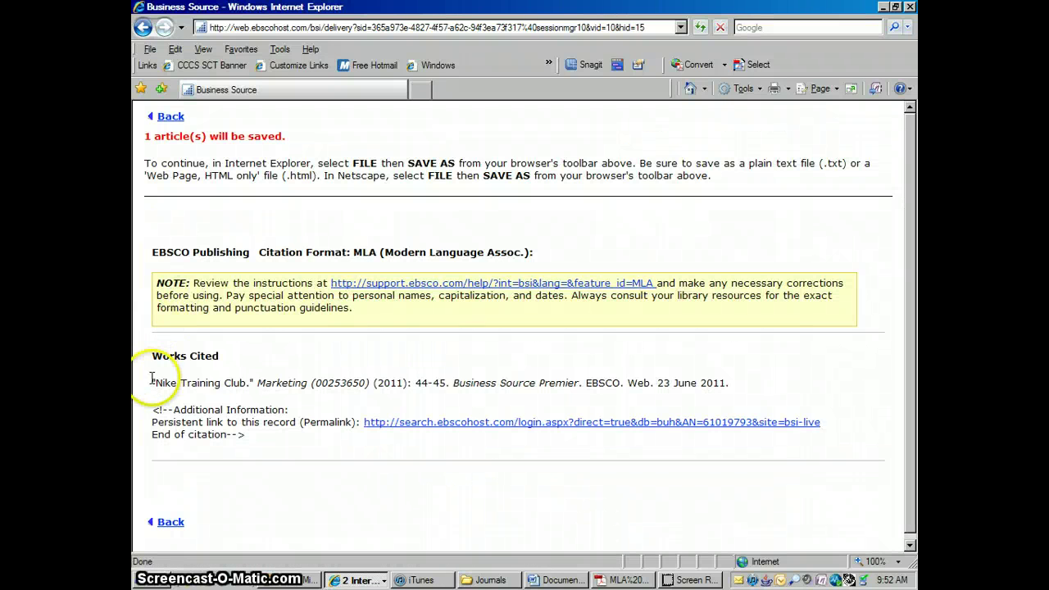
left_click_drag(198, 382, 757, 382)
key("ctrl+c")
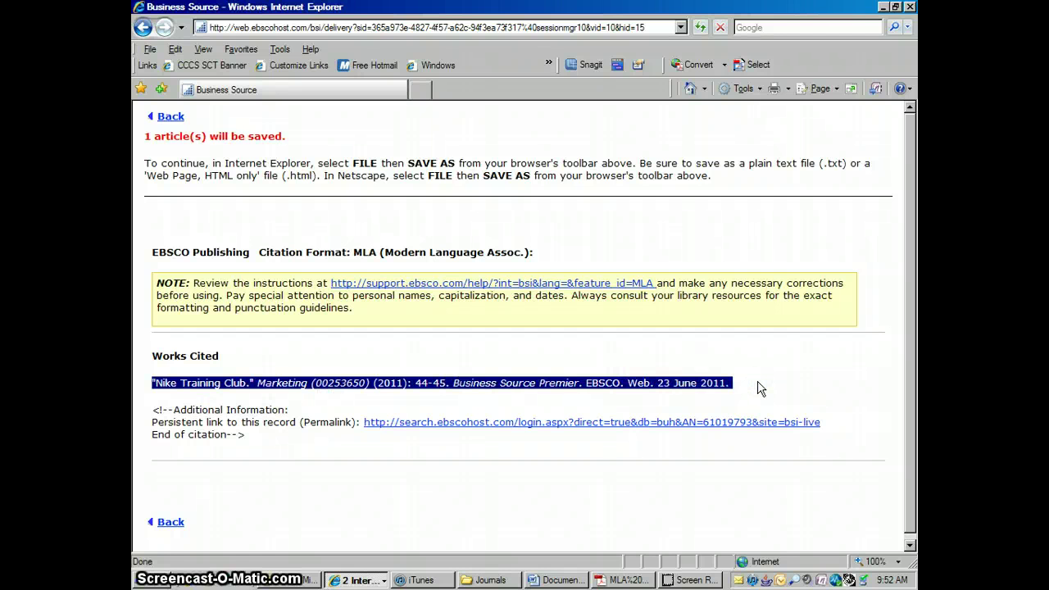
left_click(606, 571)
Step: Paste the Nike Training Club citation after the first entry in Times New Roman 12
left_click(577, 580)
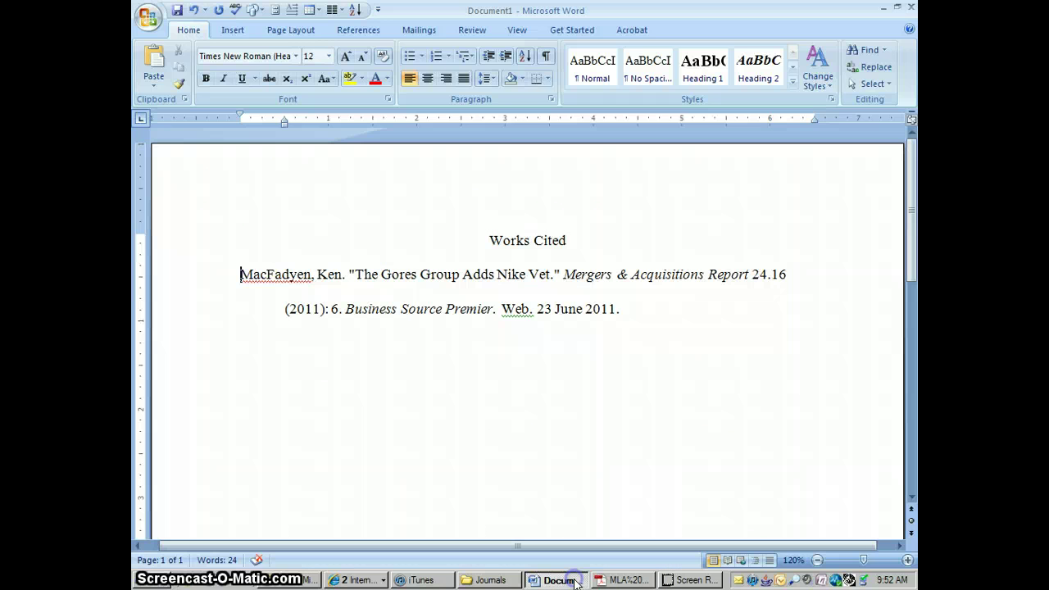
left_click(647, 309)
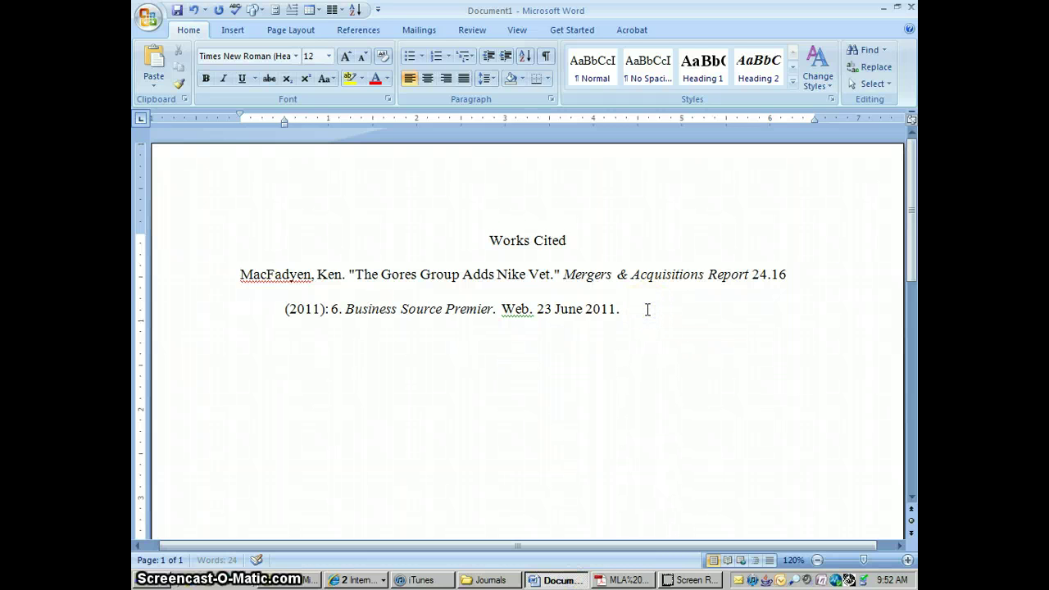
key("ctrl+v")
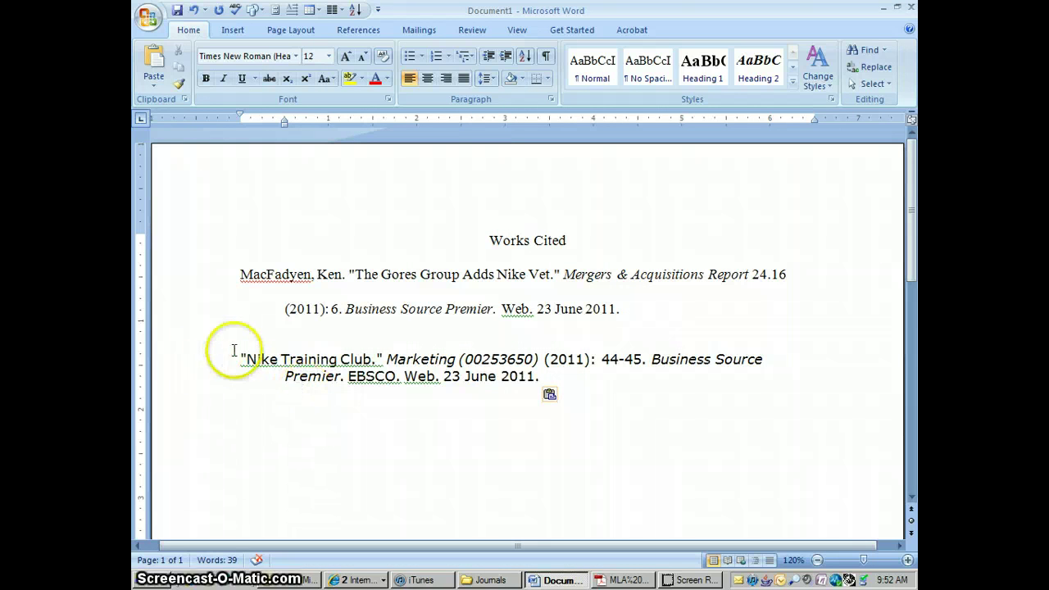
left_click_drag(239, 356, 551, 368)
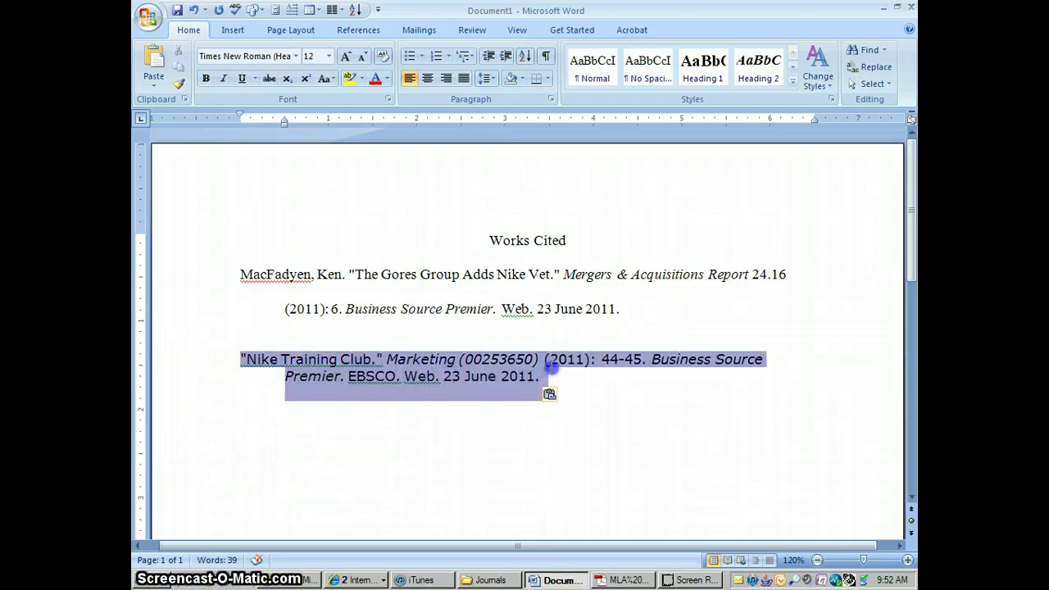
left_click(295, 56)
left_click(272, 92)
left_click(327, 55)
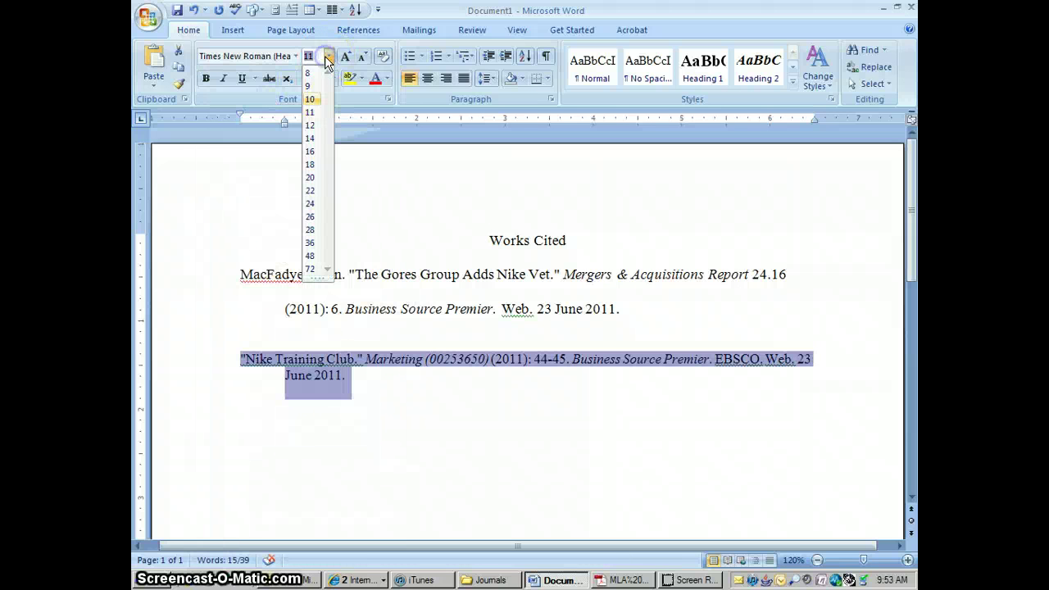
left_click(312, 135)
Step: Set the new citation's paragraph to double line spacing
left_click(550, 99)
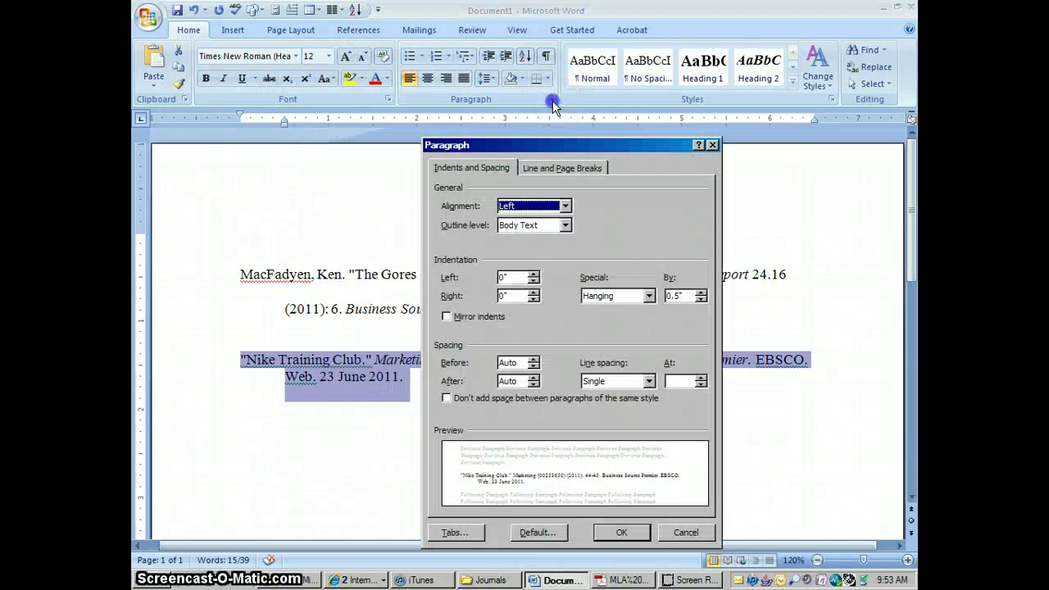
left_click(648, 381)
left_click(618, 414)
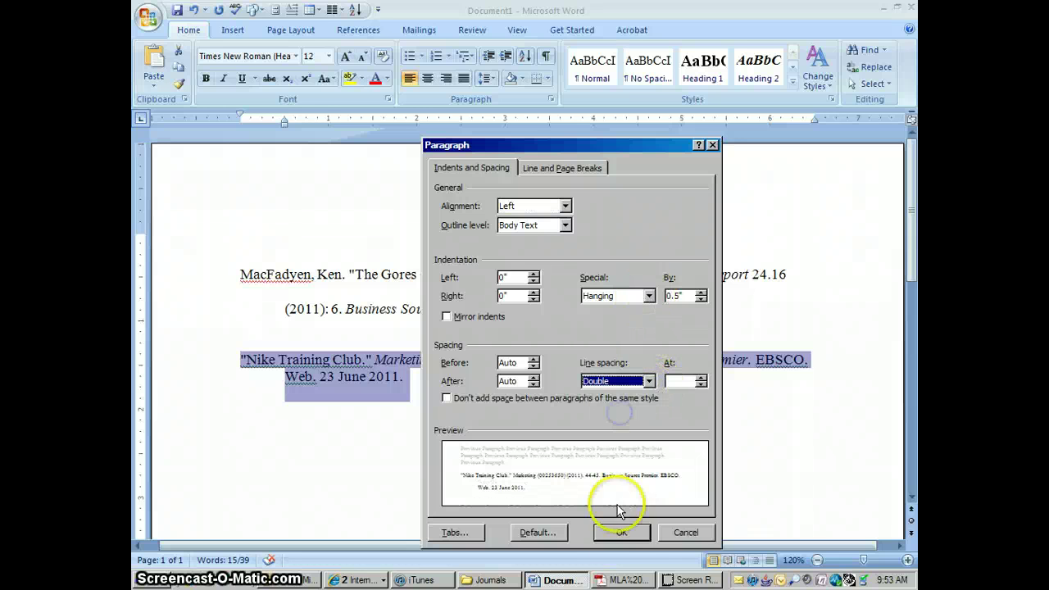
left_click(620, 533)
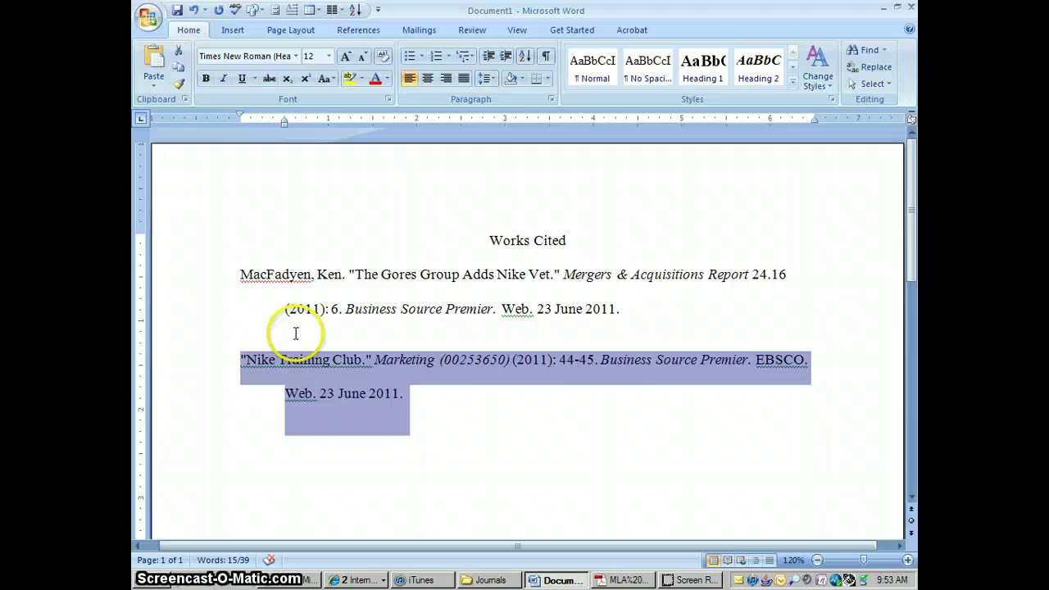
left_click(273, 331)
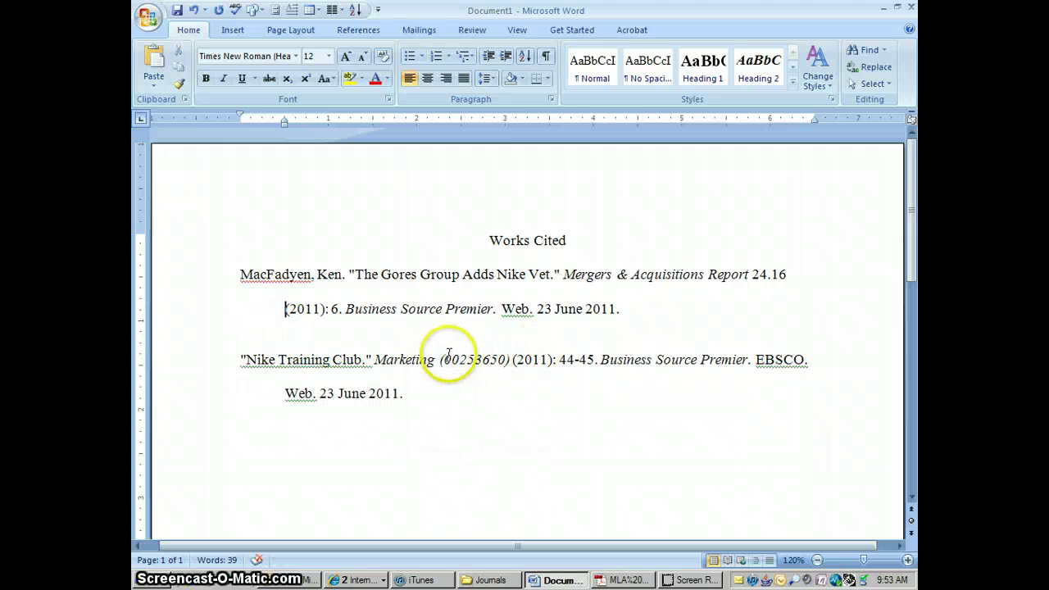
Step: Delete the journal number (00253650) and the word EBSCO from the Nike Training Club citation
left_click(440, 360)
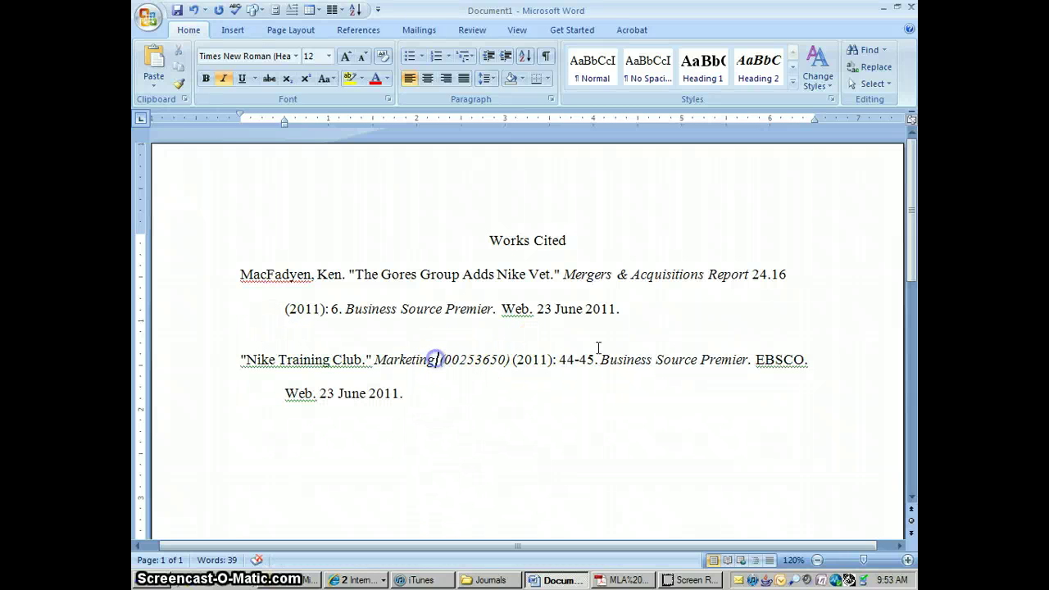
key("Delete")
key("Delete")
key("Delete")
key("Delete")
key("Delete")
key("Delete")
key("Delete")
key("Delete")
key("Delete")
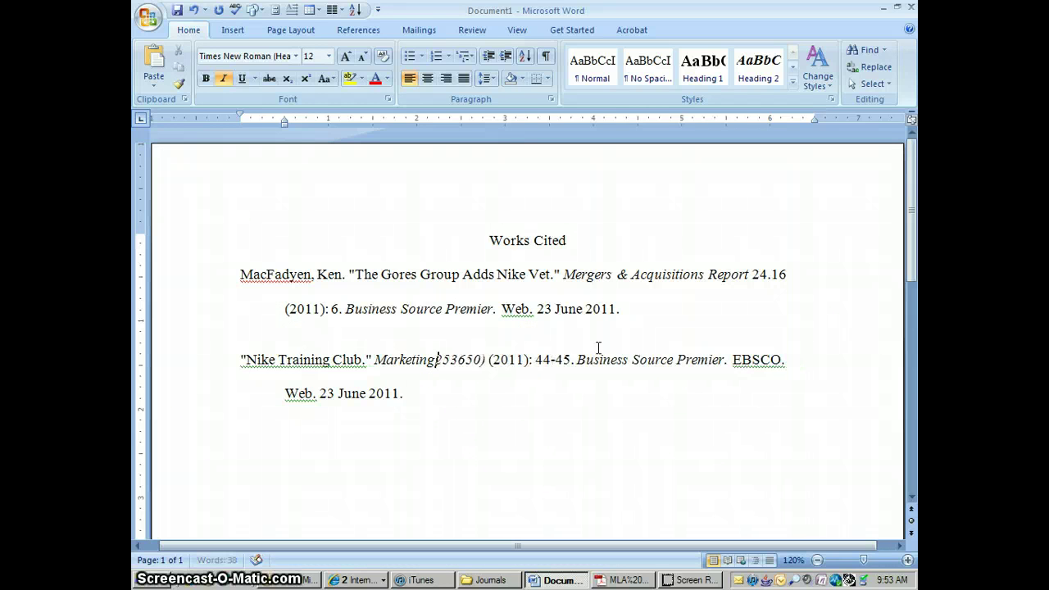
key("Delete")
key("Delete")
key("Delete")
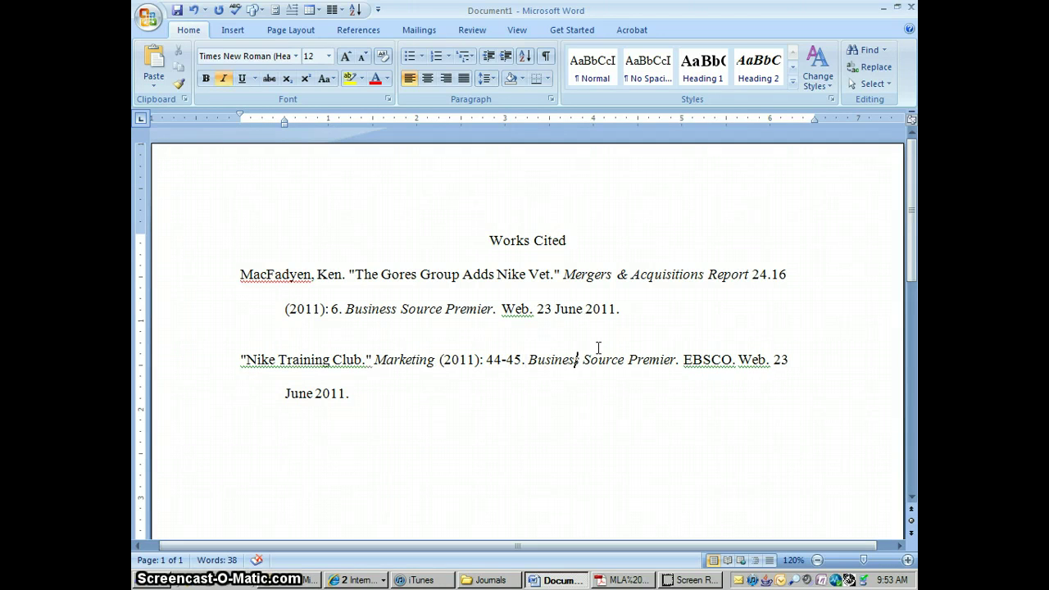
key("Right")
key("Right")
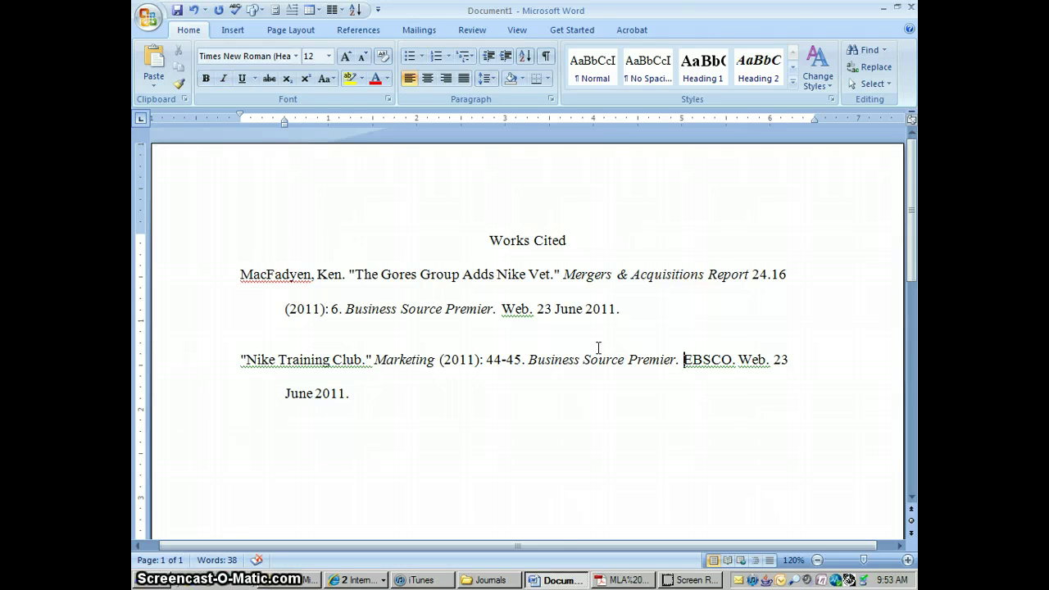
key("Delete")
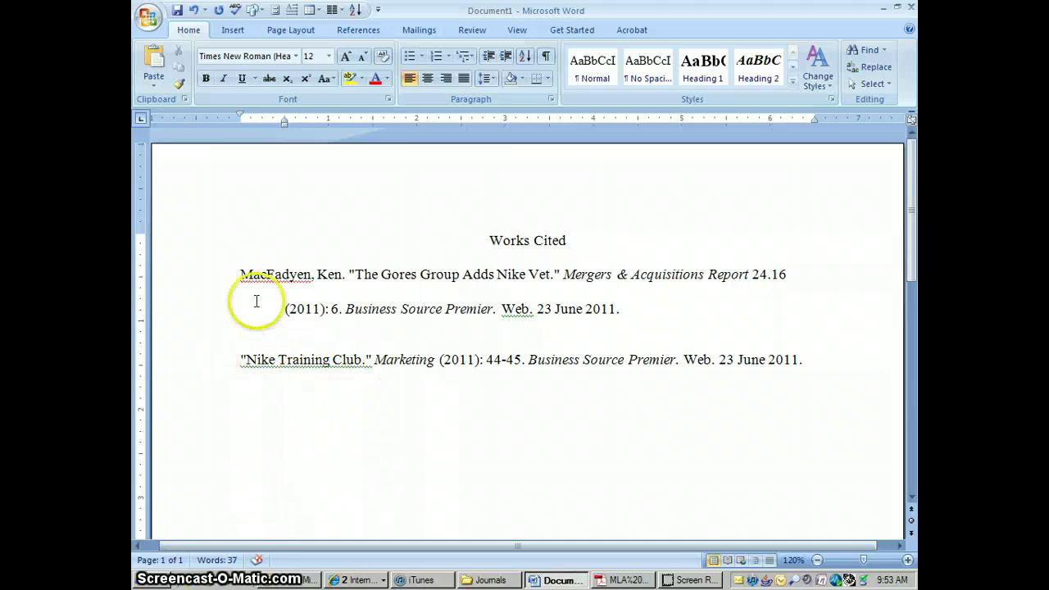
Step: Turn on 'Don't add space between paragraphs of the same style' for both Works Cited citations
left_click(330, 336)
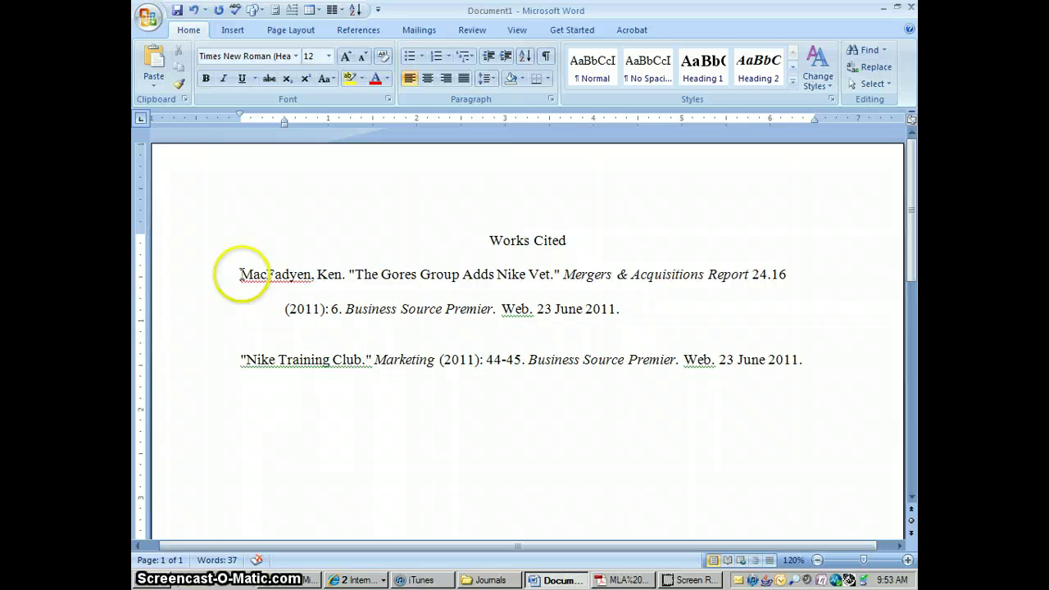
left_click_drag(240, 275, 807, 387)
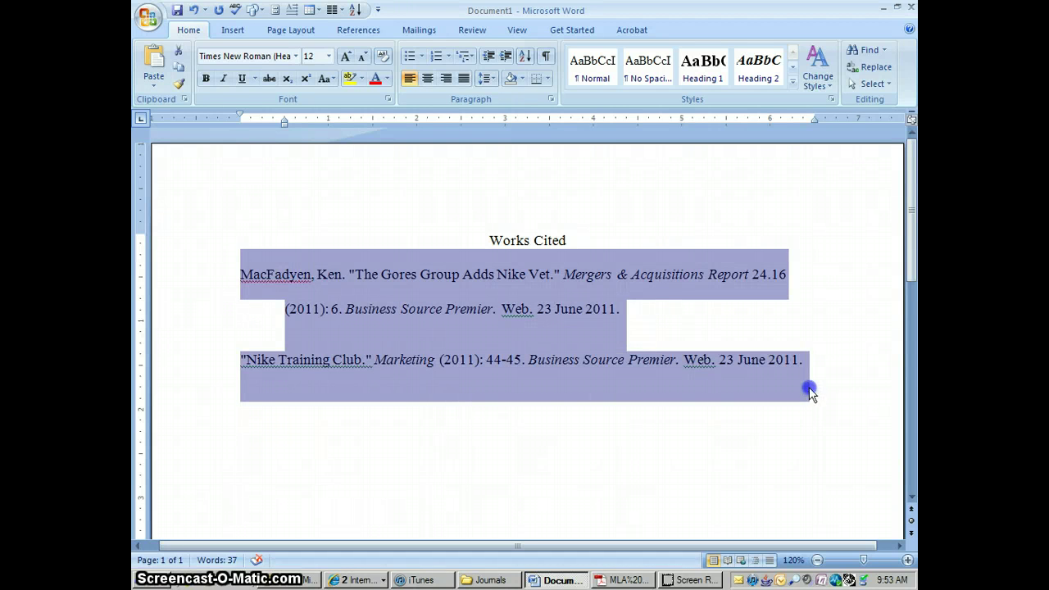
left_click(552, 99)
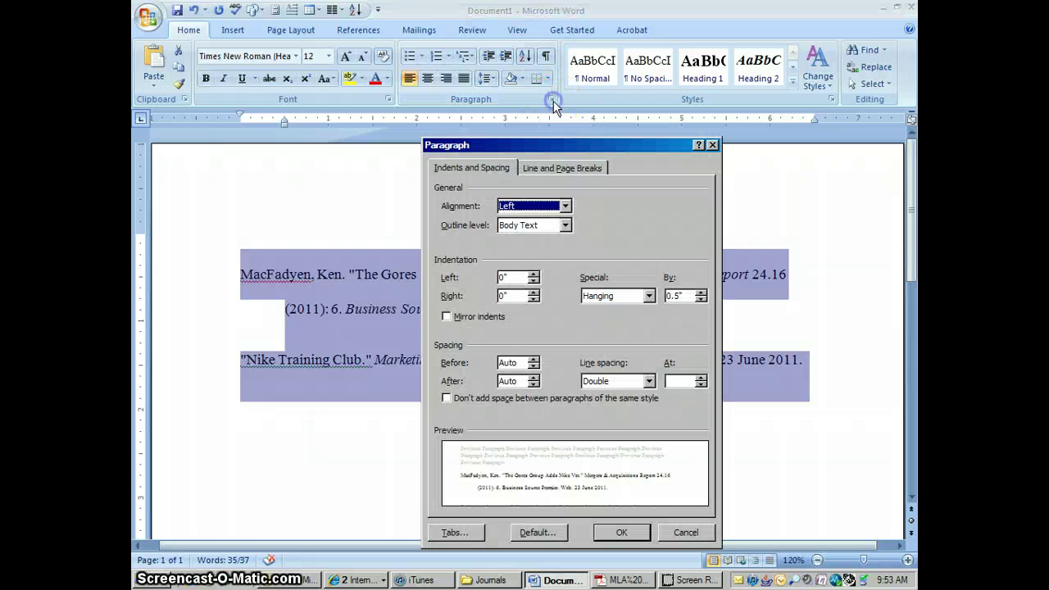
left_click(448, 399)
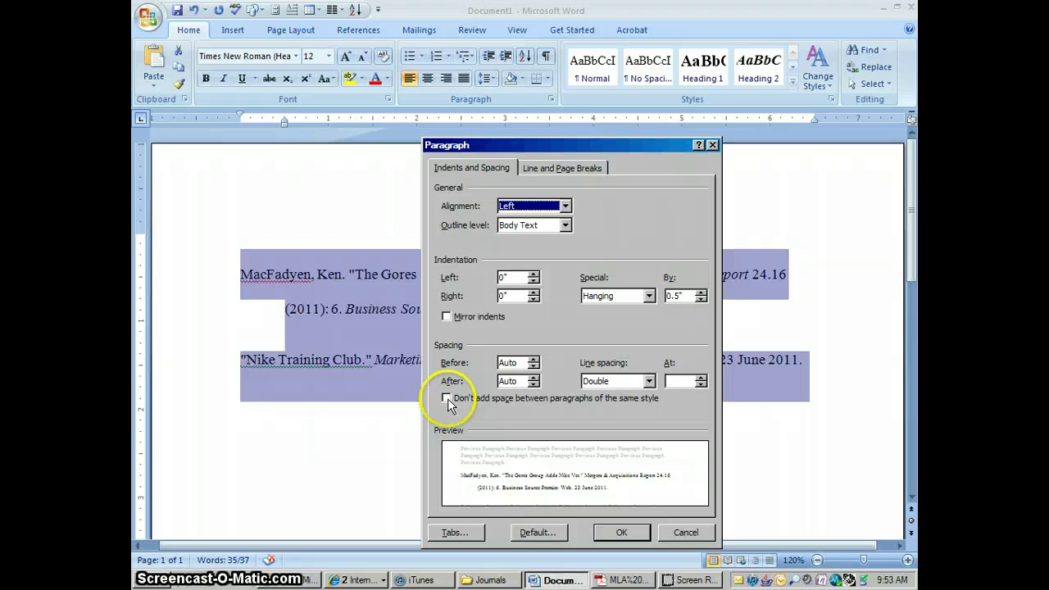
left_click(448, 399)
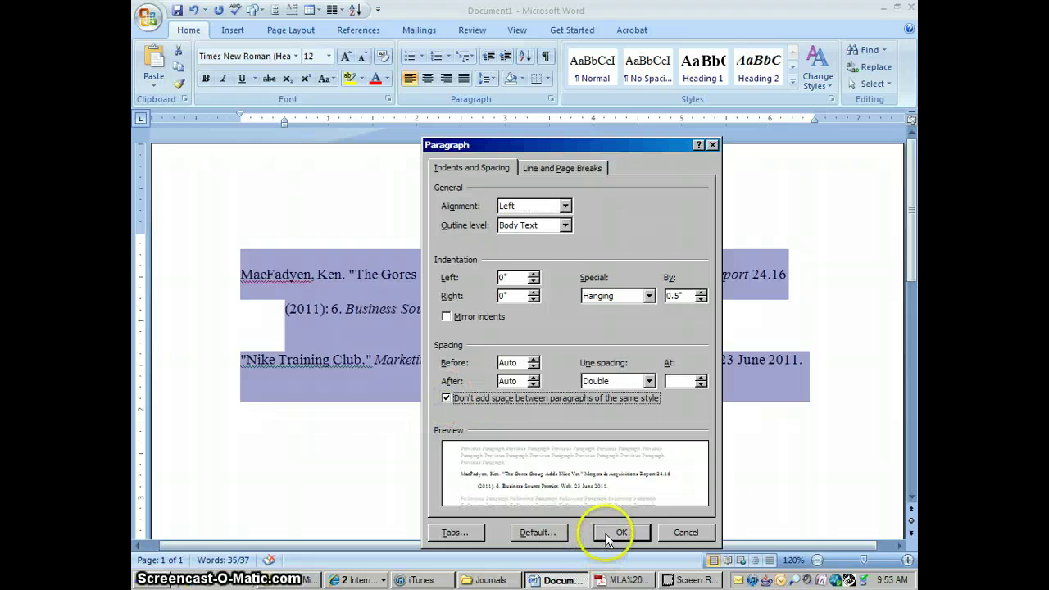
left_click(612, 533)
Step: Deselect the citations and bring the Business Source Premier browser window back
left_click(639, 401)
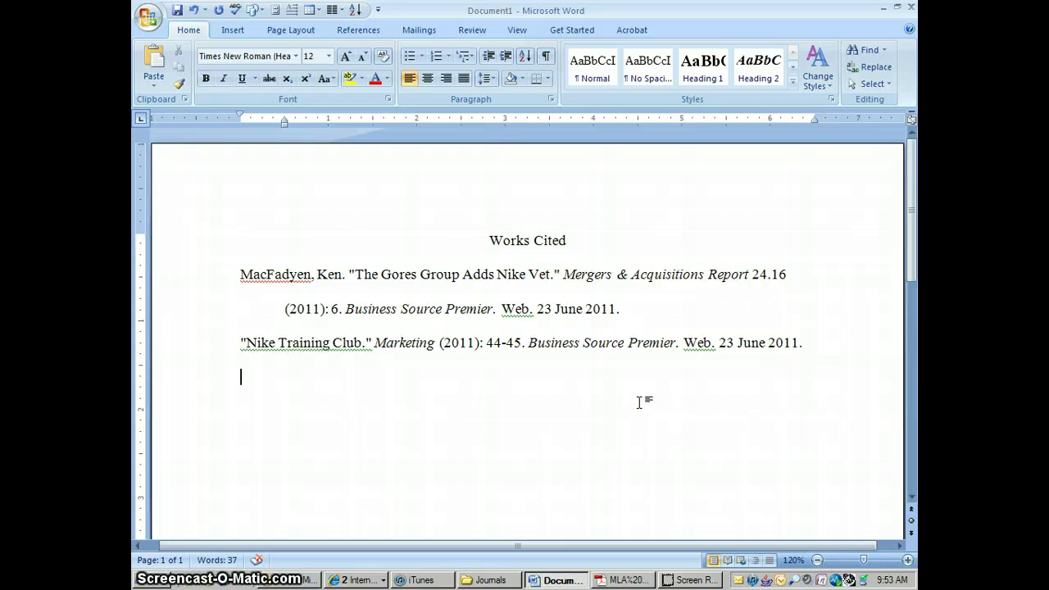
left_click(372, 581)
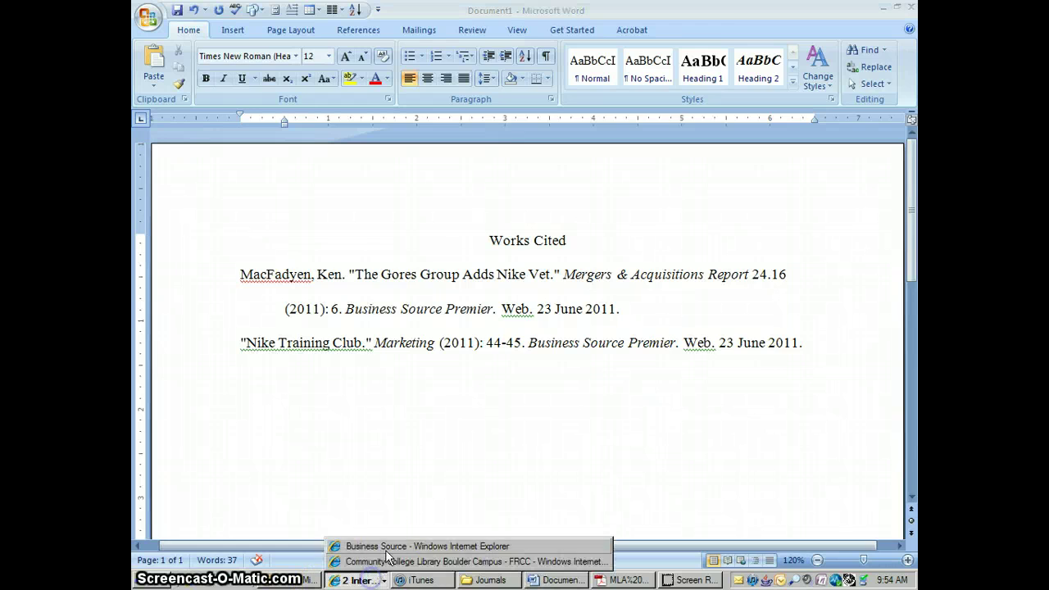
left_click(388, 550)
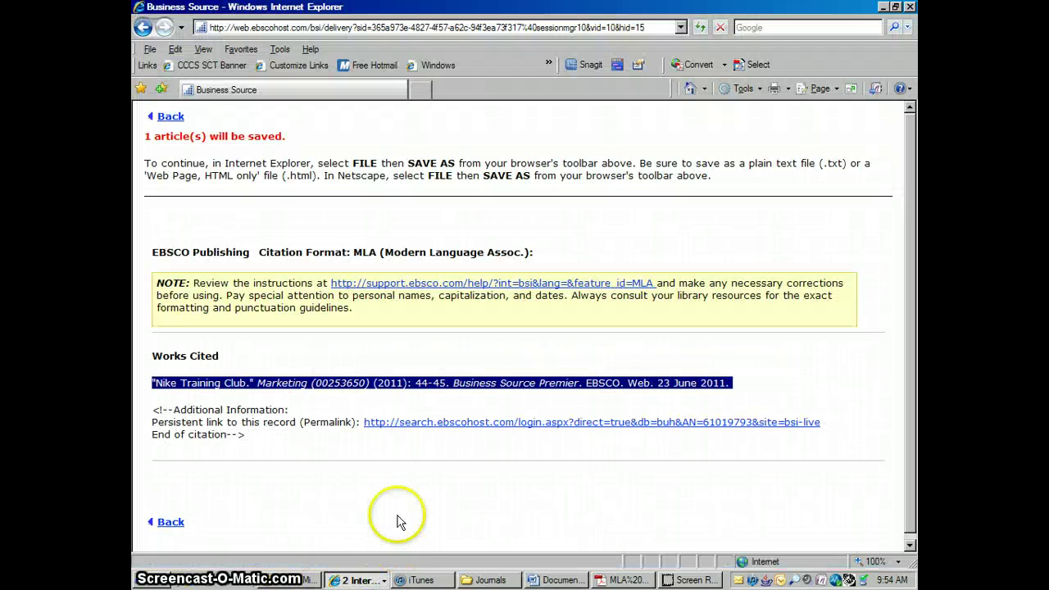
Step: Start a new search and browse Company Profiles for 'nike' to list NIKE, Inc
left_click(169, 118)
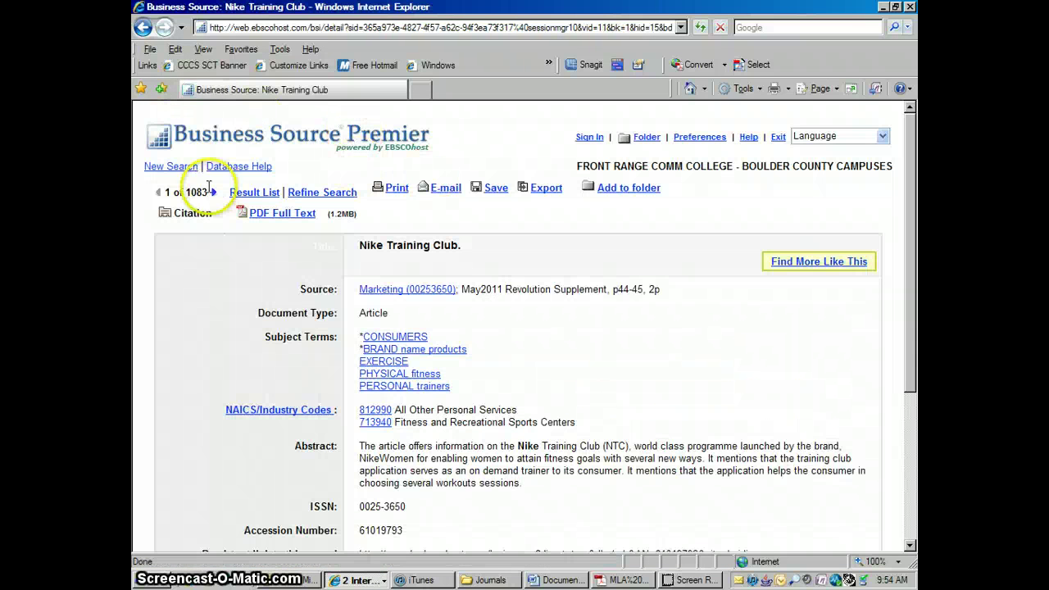
left_click(182, 167)
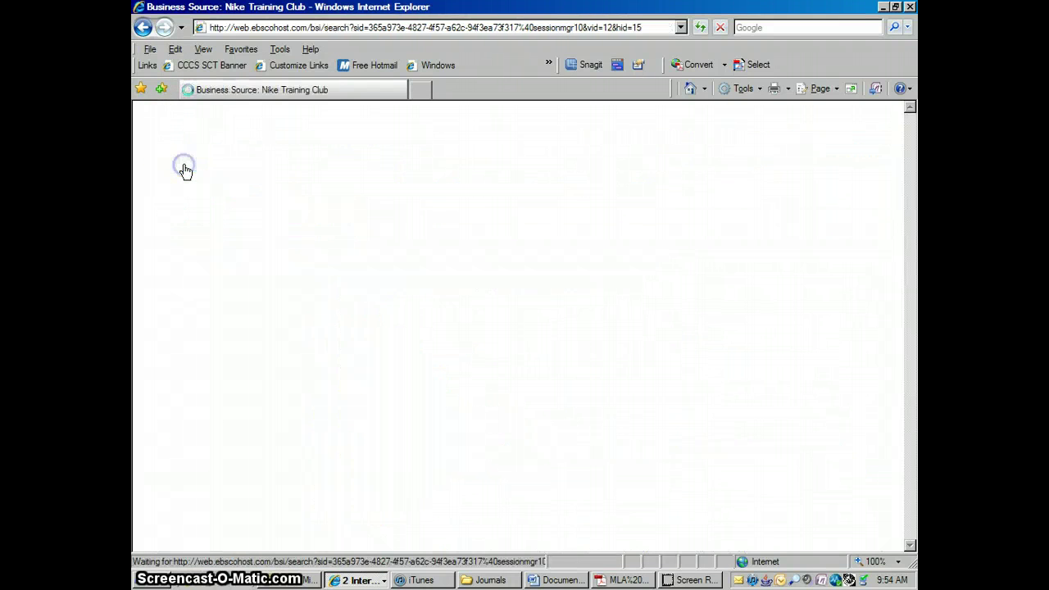
left_click(910, 544)
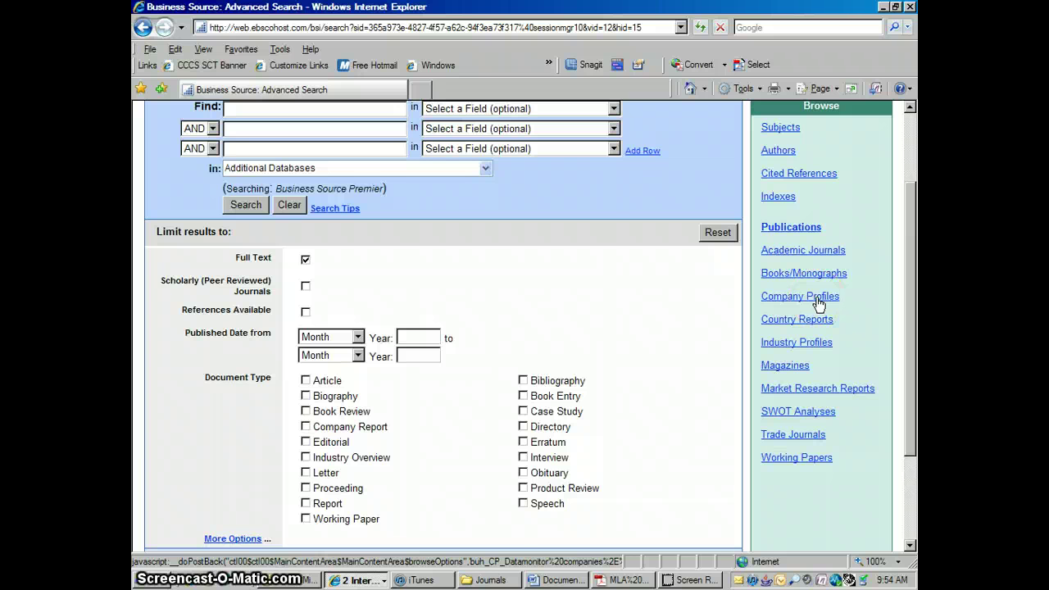
left_click(910, 130)
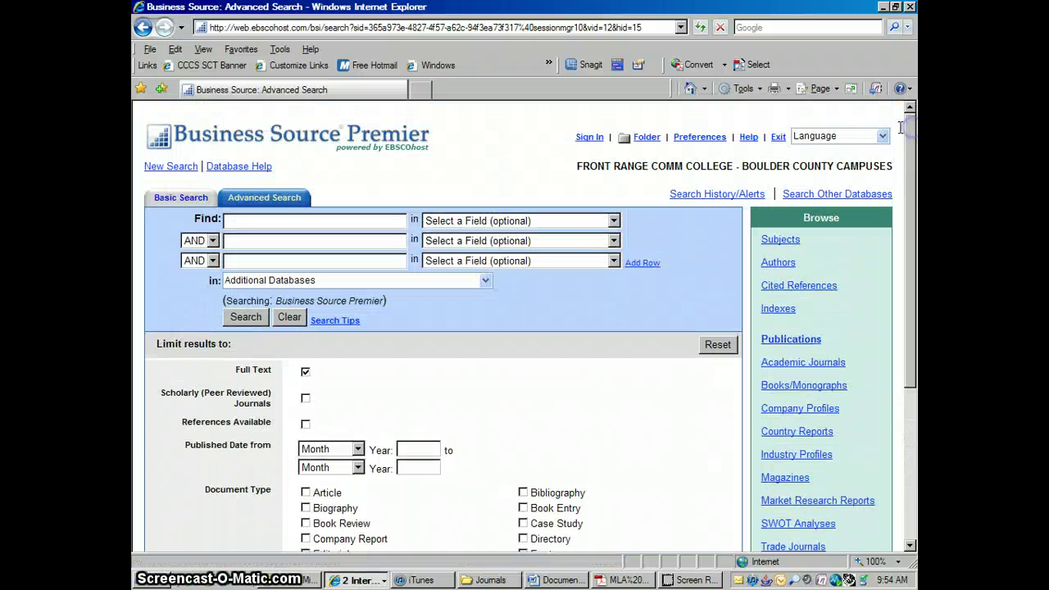
left_click(793, 409)
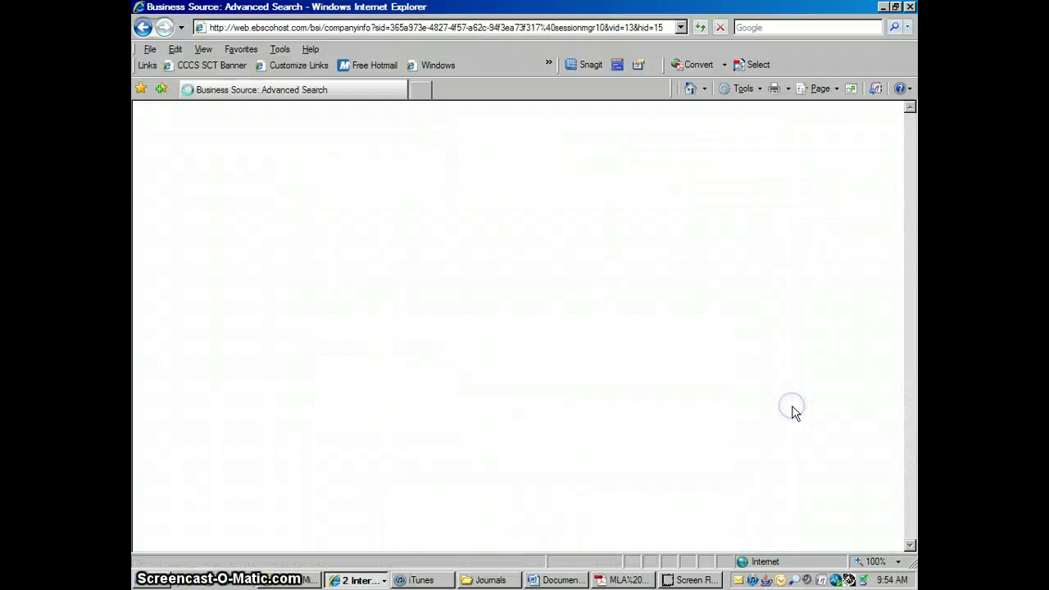
left_click(372, 233)
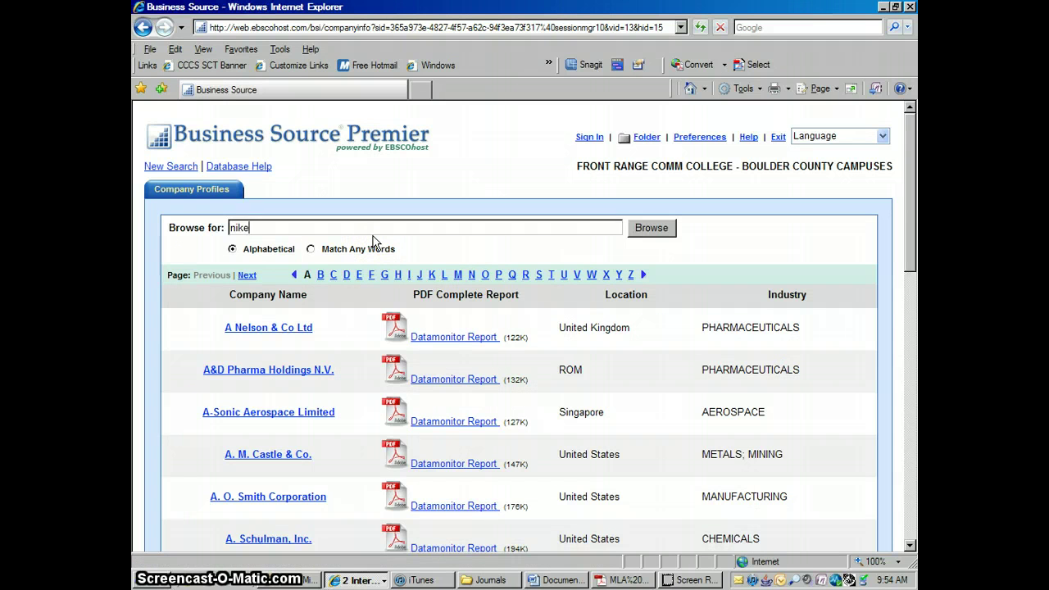
key("Return")
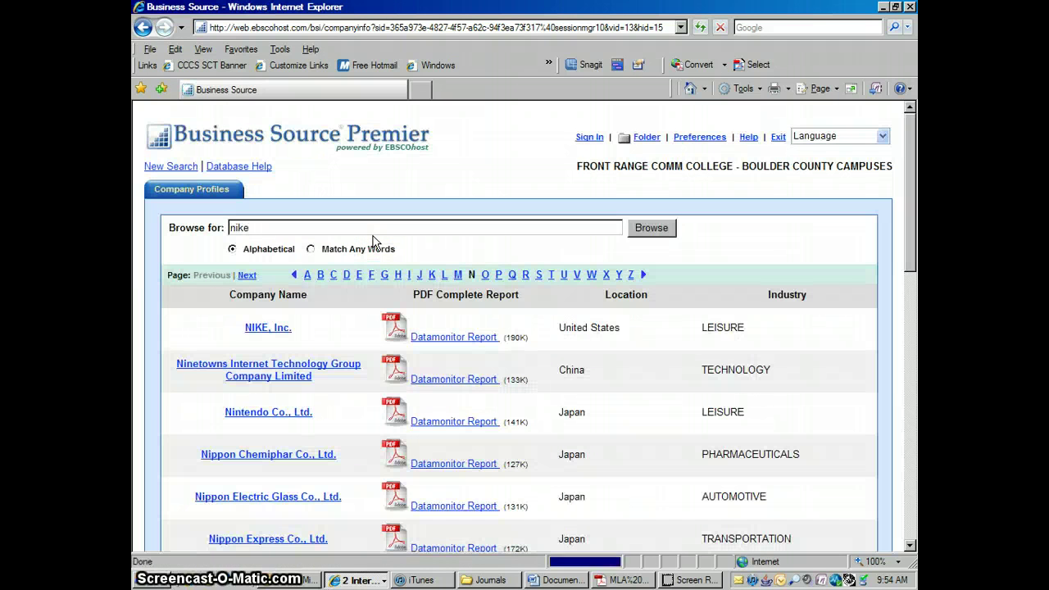
Step: Open the NIKE, Inc. company record from the Company Profiles list
left_click(451, 338)
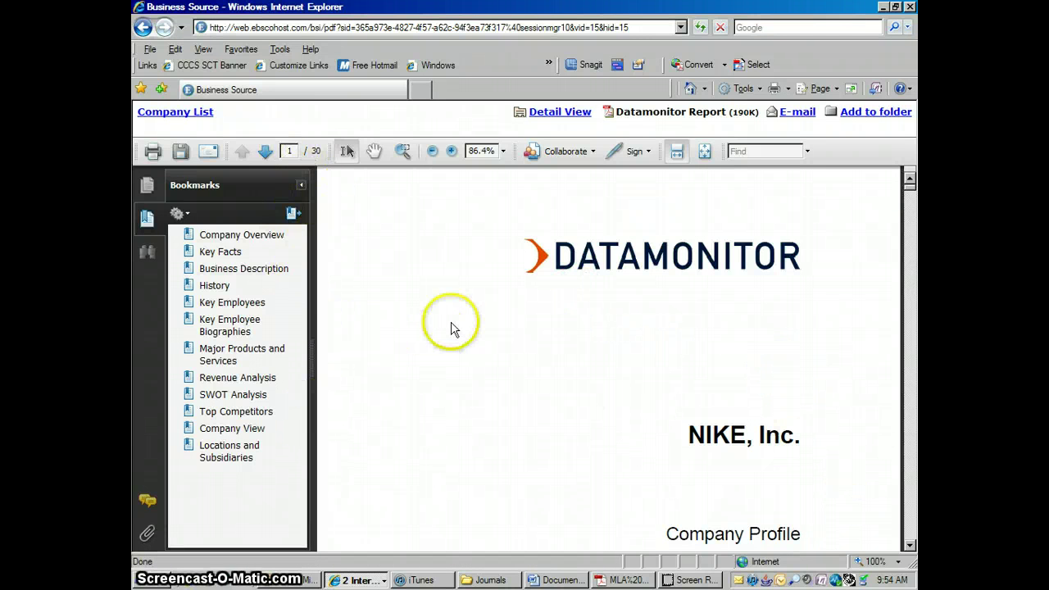
left_click(142, 29)
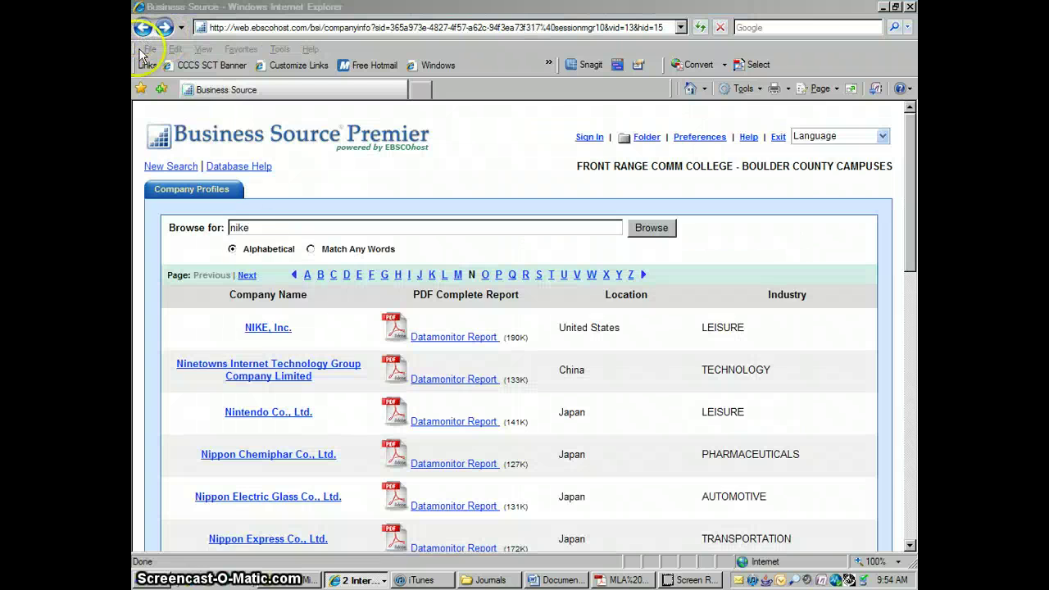
left_click(272, 329)
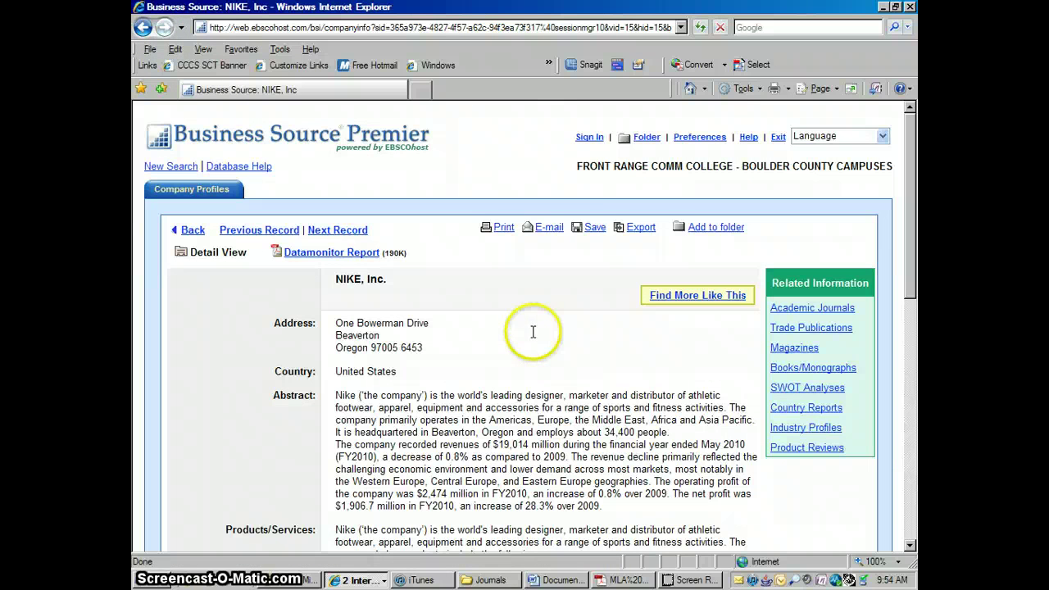
Step: Save the NIKE, Inc. record in MLA (Modern Language Assoc.) citation format
left_click(591, 234)
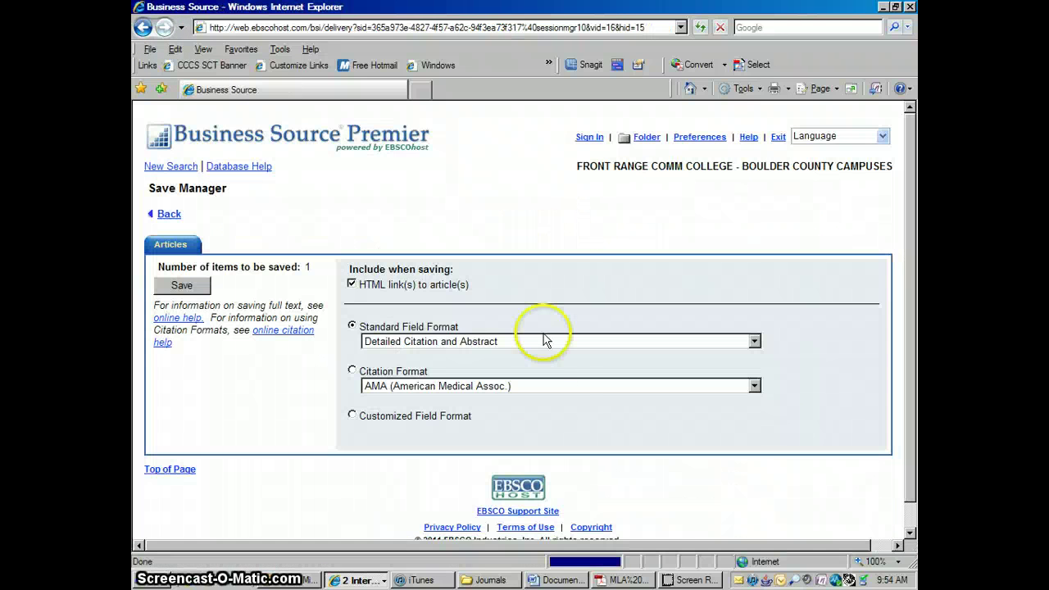
left_click(354, 371)
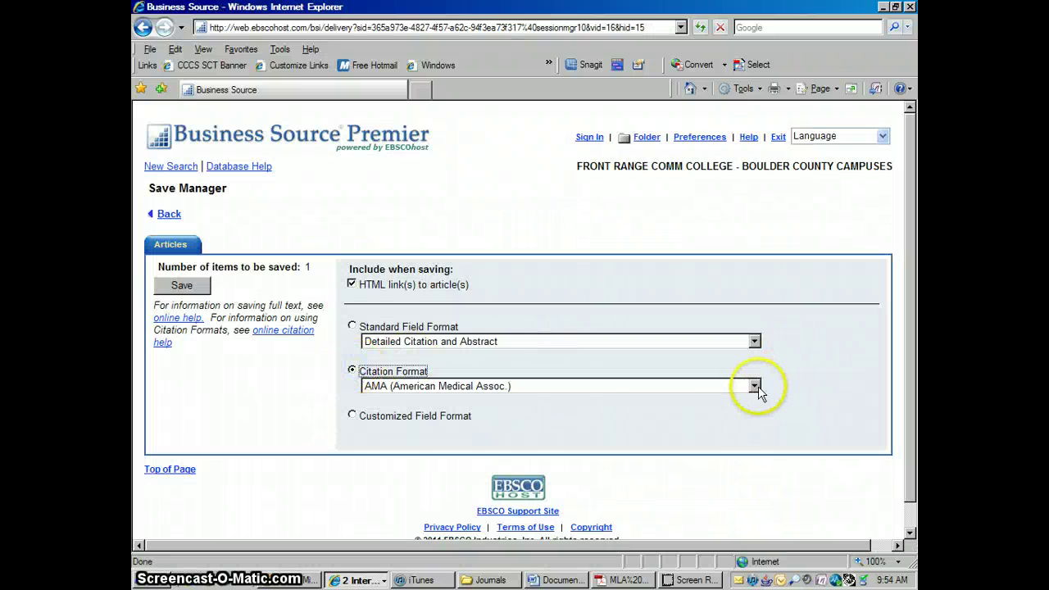
left_click(754, 385)
left_click(443, 462)
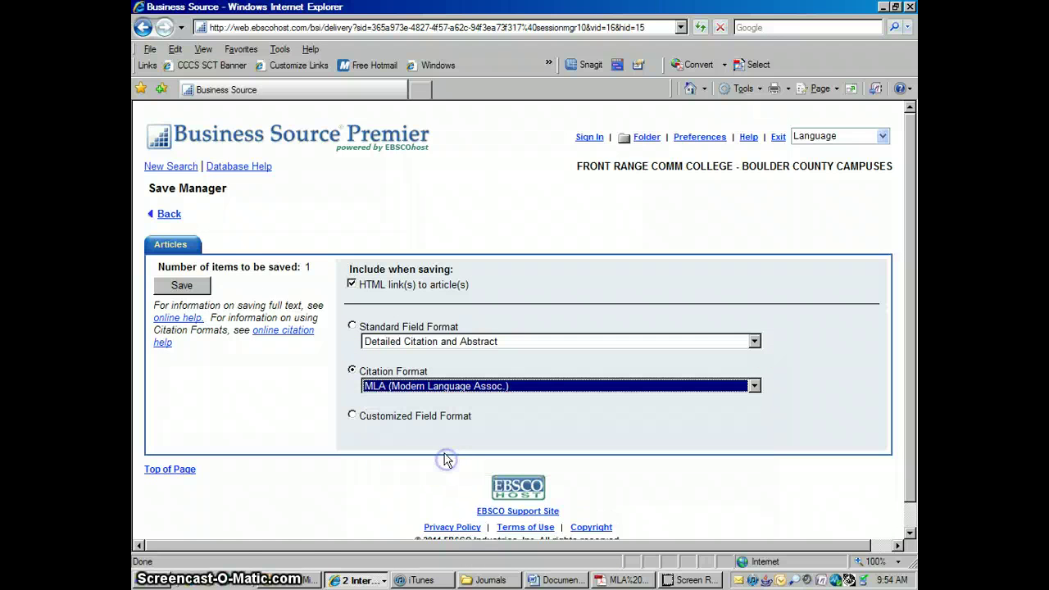
left_click(182, 286)
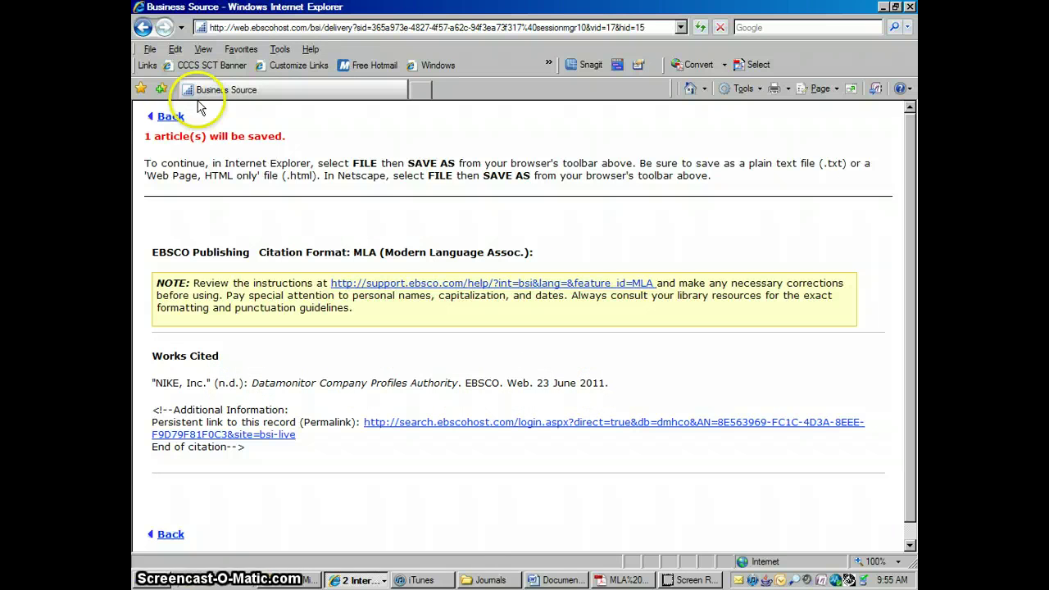
Step: Switch from Business Source to the Front Range CC library homepage window
left_click(170, 116)
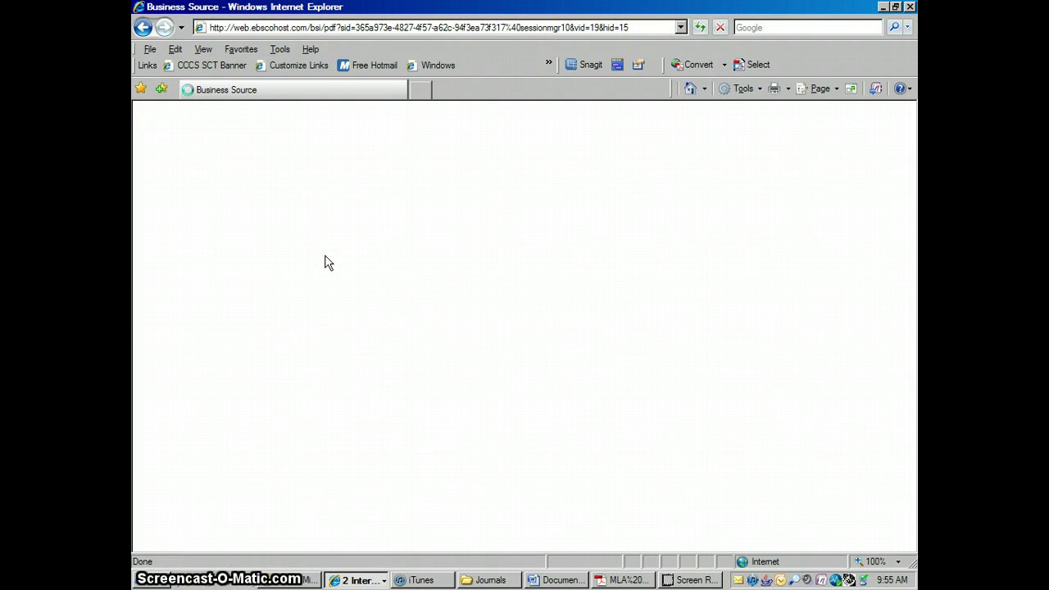
left_click(370, 582)
left_click(371, 583)
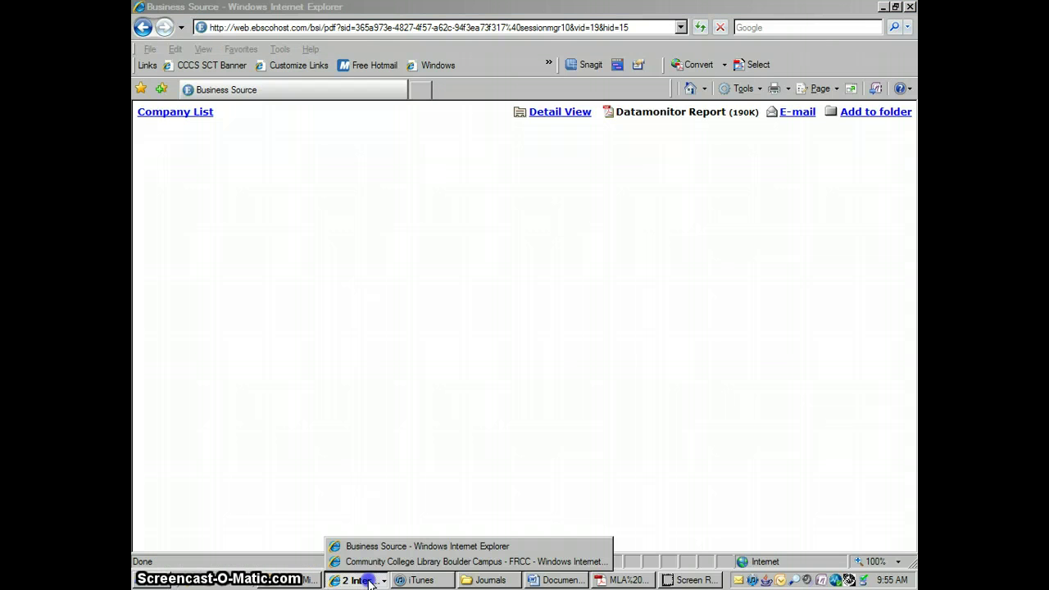
left_click(385, 562)
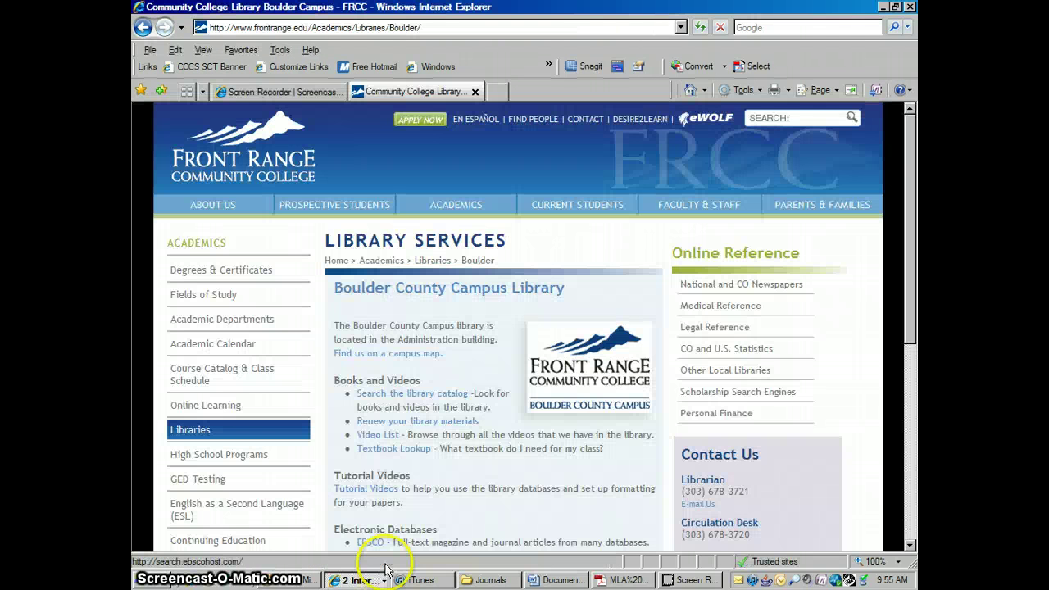
Step: Open MLA and APA Citation Assistance and download MLA Citation Cheat Sheet.pdf
scroll(909, 544, "down", 7)
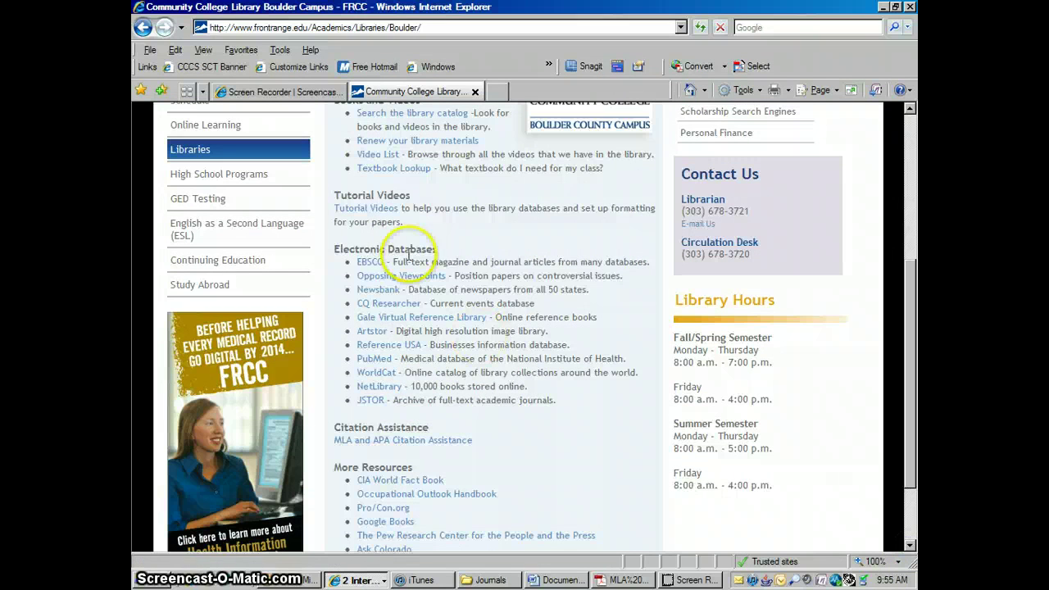
left_click(391, 440)
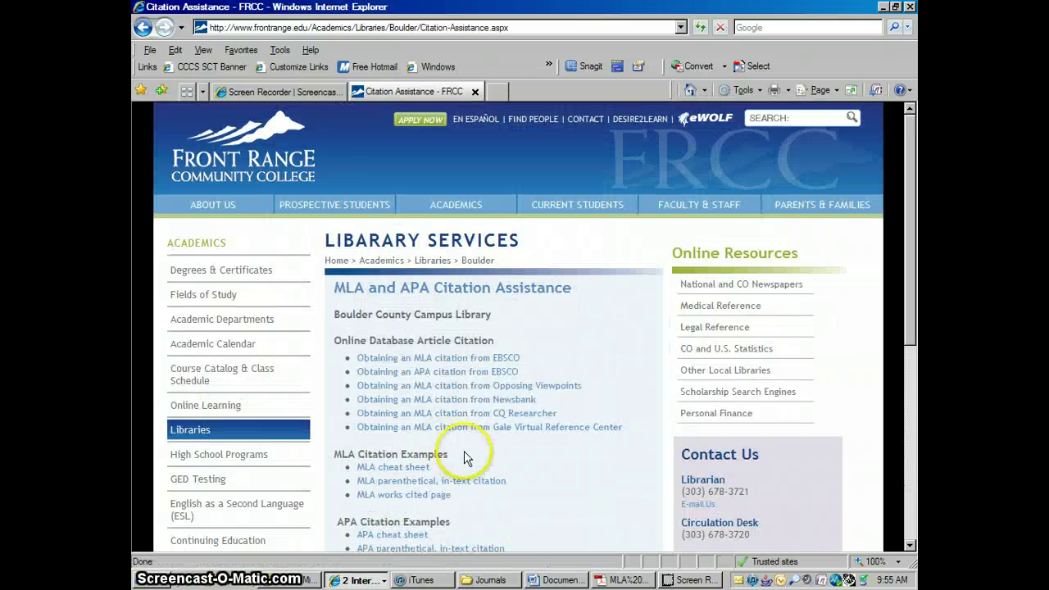
left_click(400, 468)
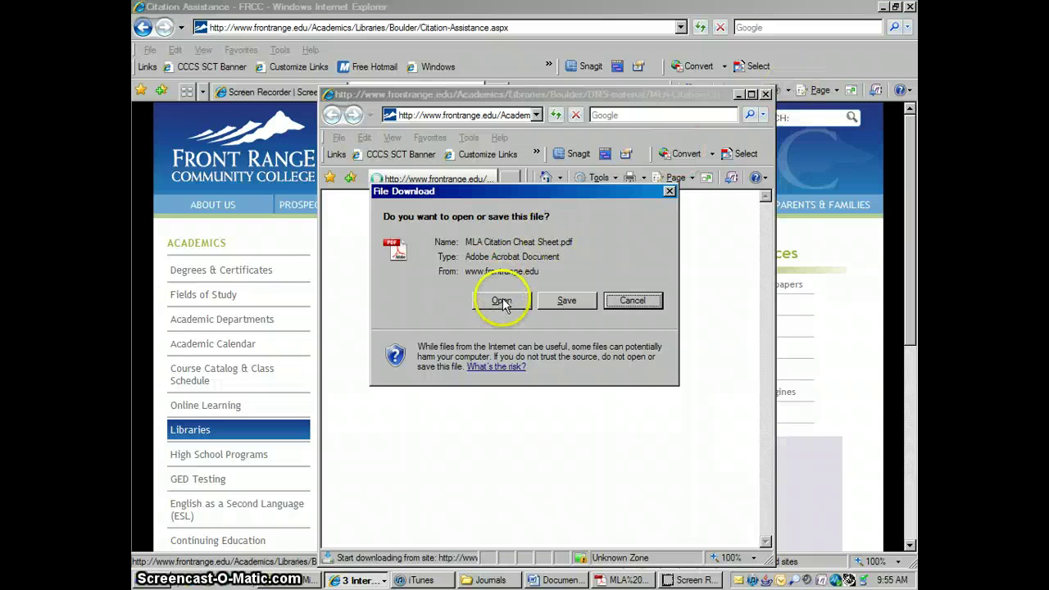
Step: Open MLA Citation Cheat Sheet.pdf and search 'datamonitor' to reach its Datamonitor Report examples
left_click(502, 300)
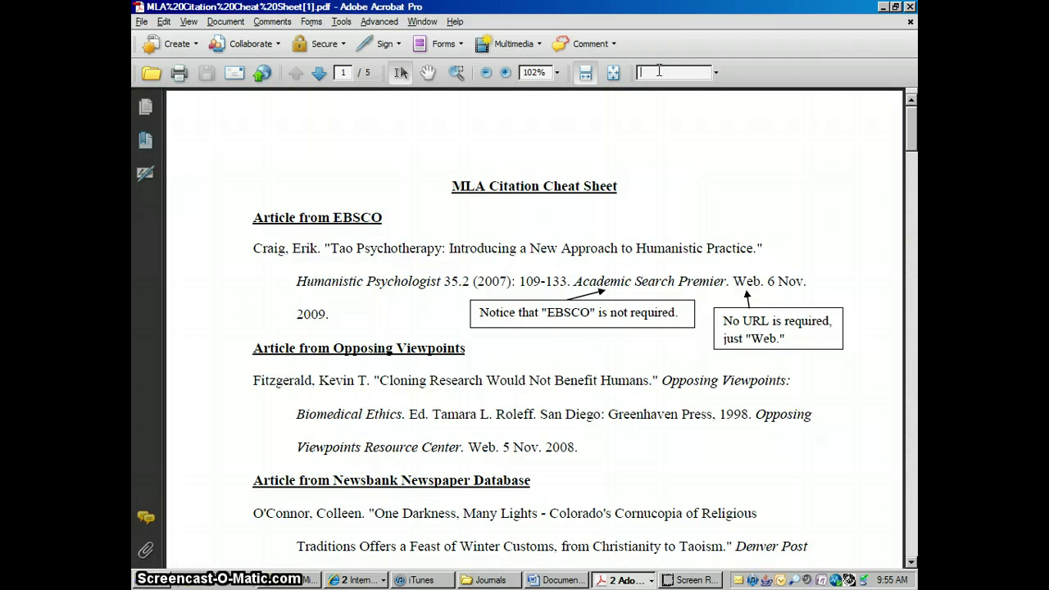
type("datamonitor")
key("Return")
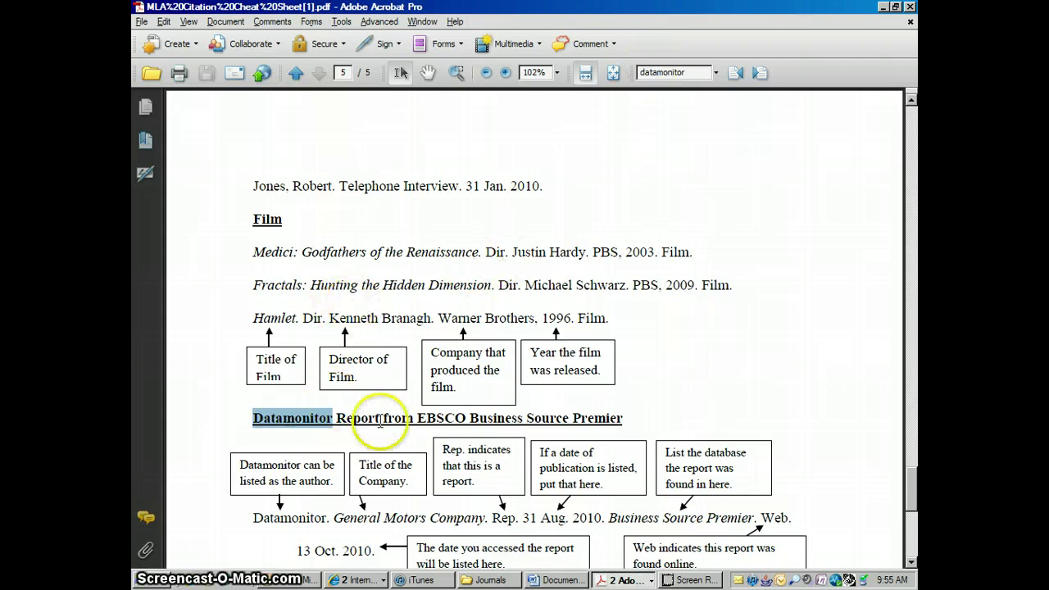
left_click(911, 563)
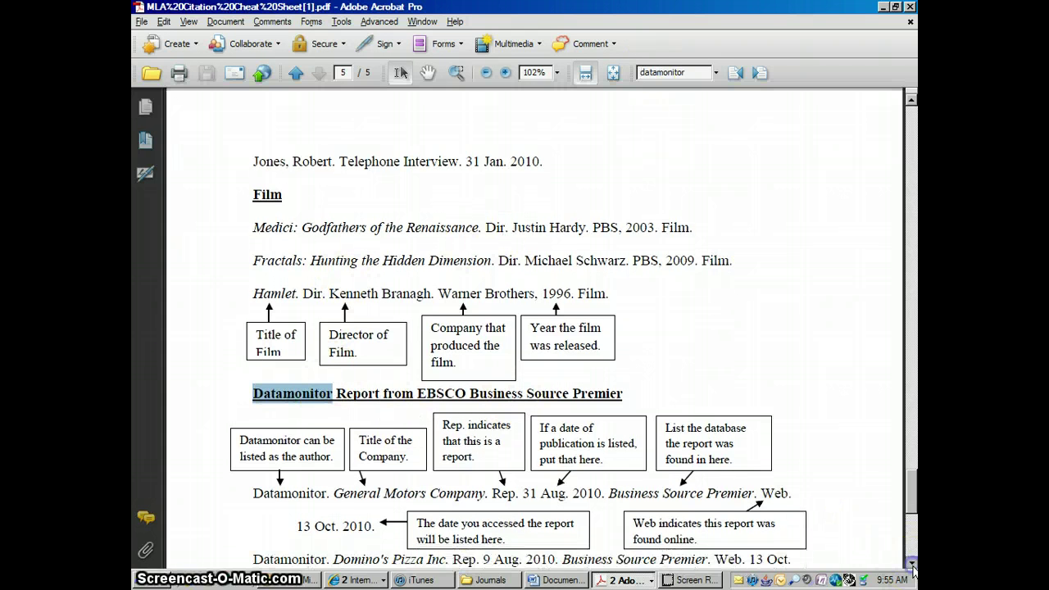
left_click(577, 500)
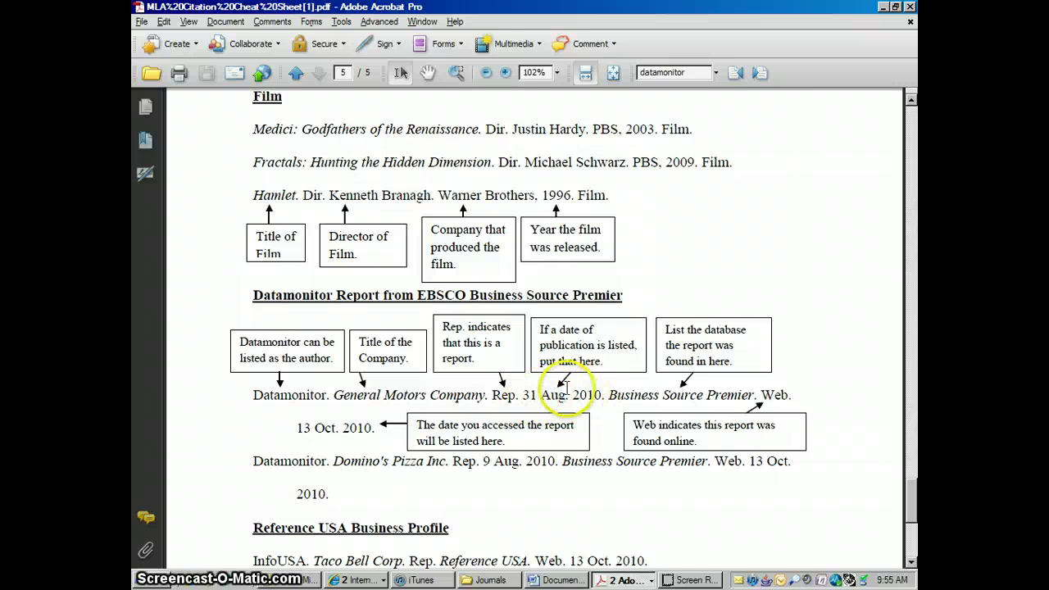
Step: Open the NIKE, Inc. Datamonitor Report in Business Source and show its 1 Apr 2011 cover date
left_click(361, 580)
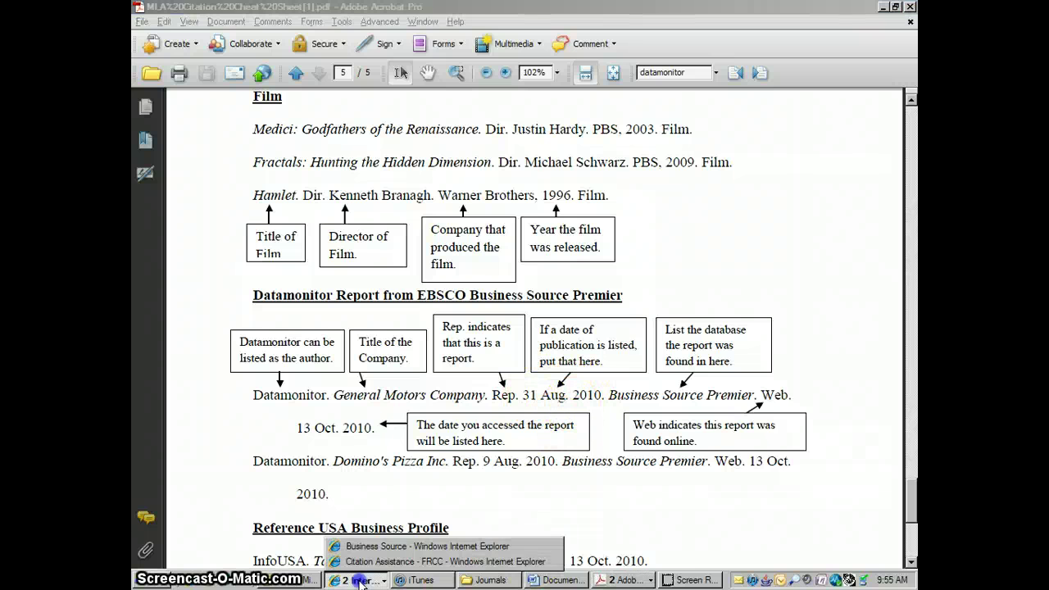
left_click(370, 526)
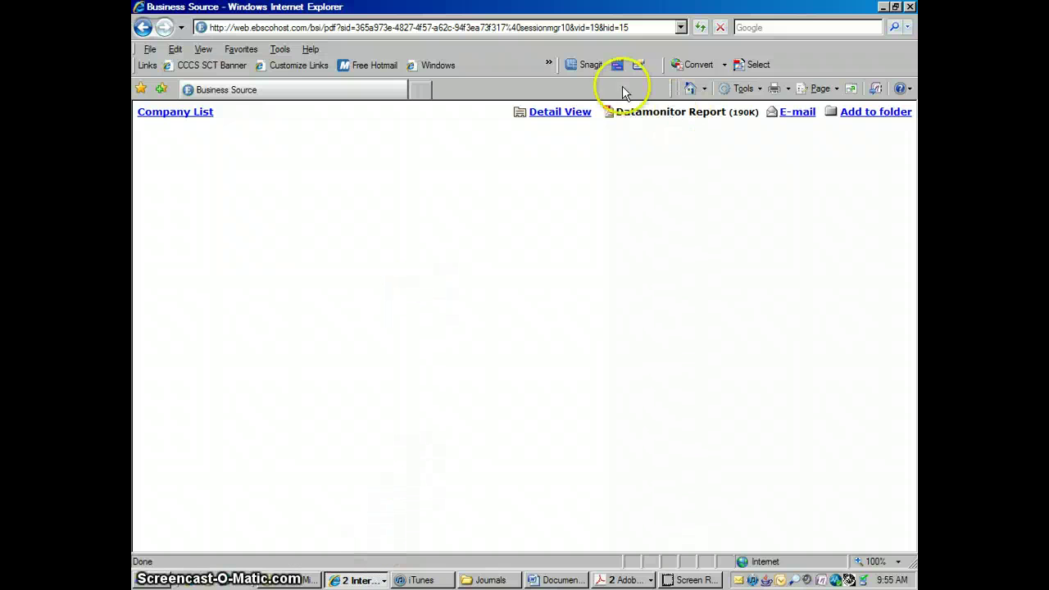
left_click(143, 29)
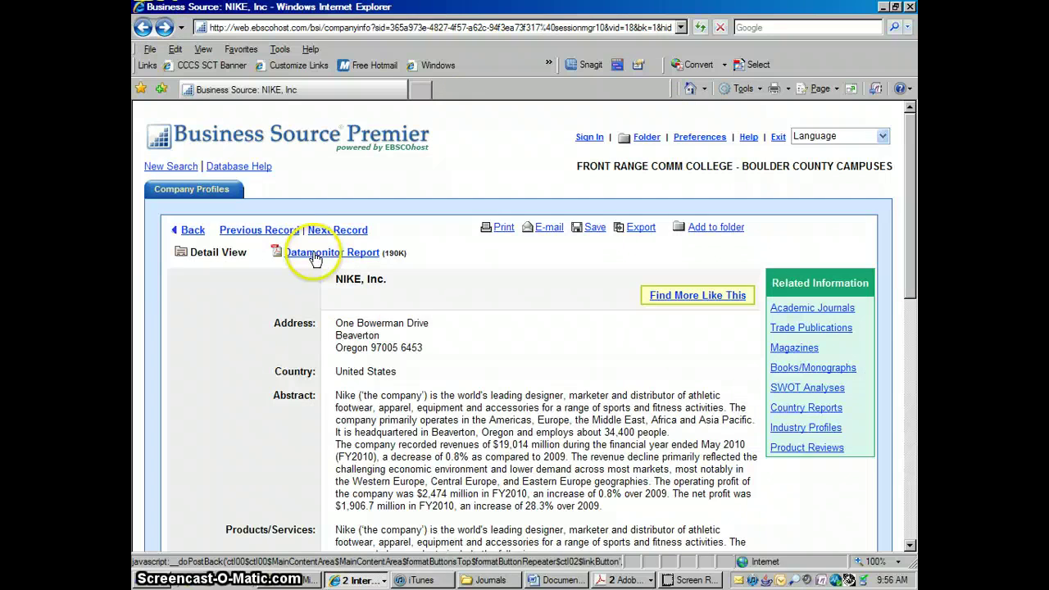
left_click(315, 255)
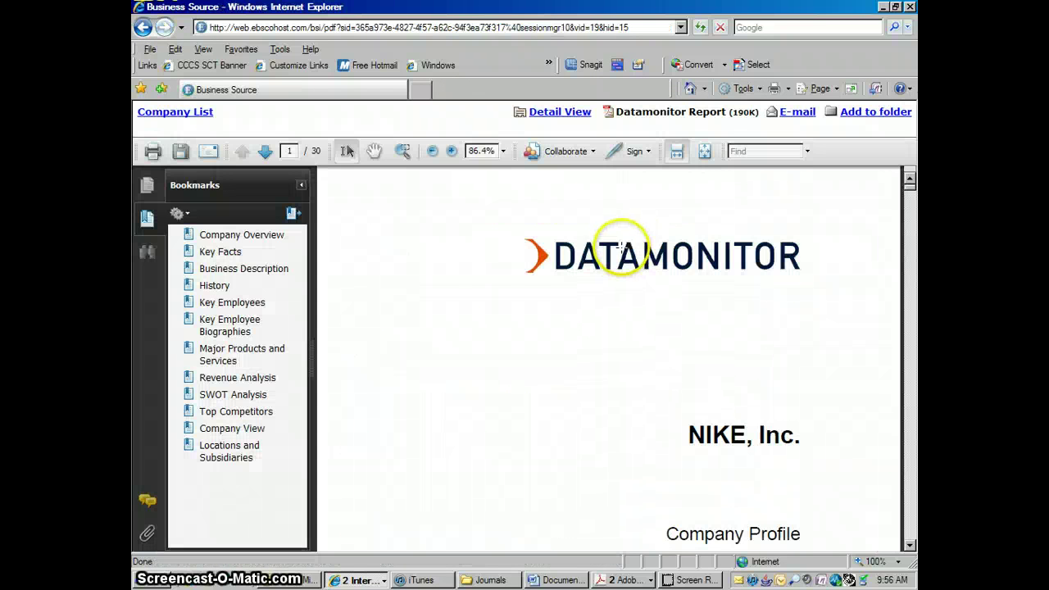
left_click(909, 545)
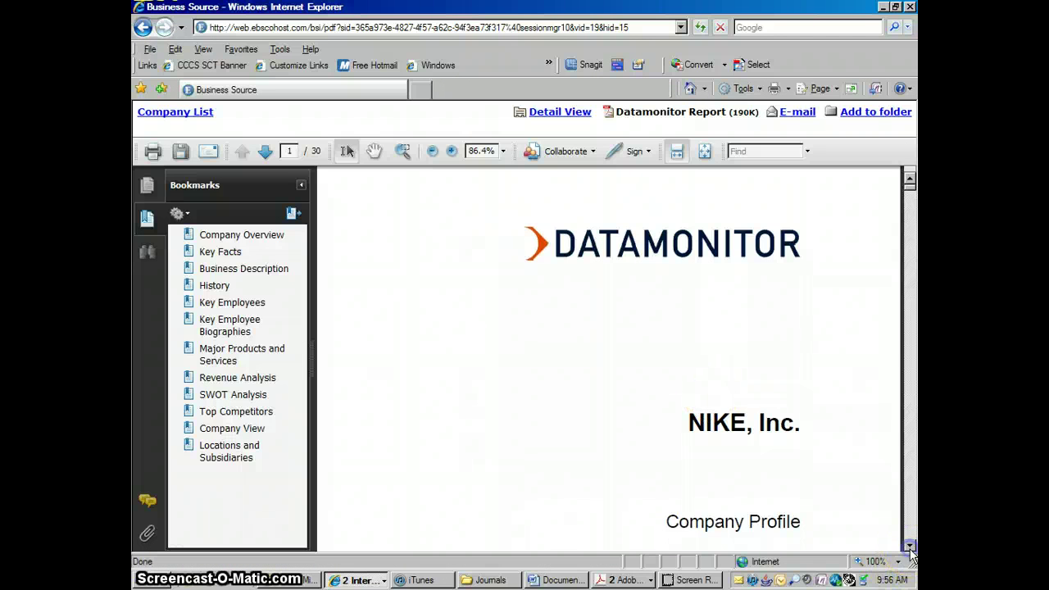
left_click(909, 544)
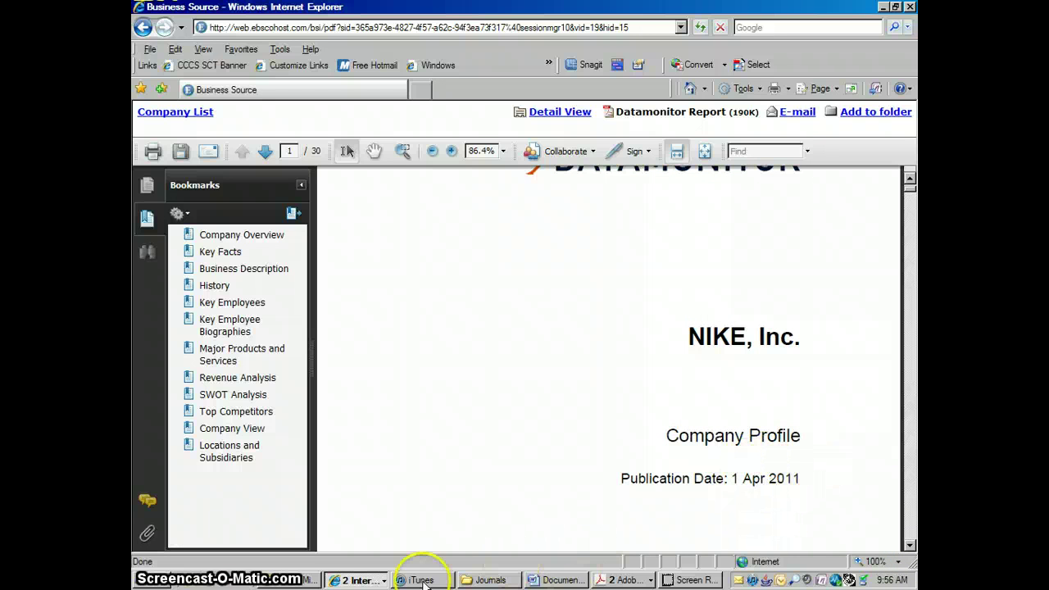
left_click(618, 579)
Step: Review the cheat sheet's Domino's Pizza Inc. Datamonitor example, then head back to the browser
left_click(633, 560)
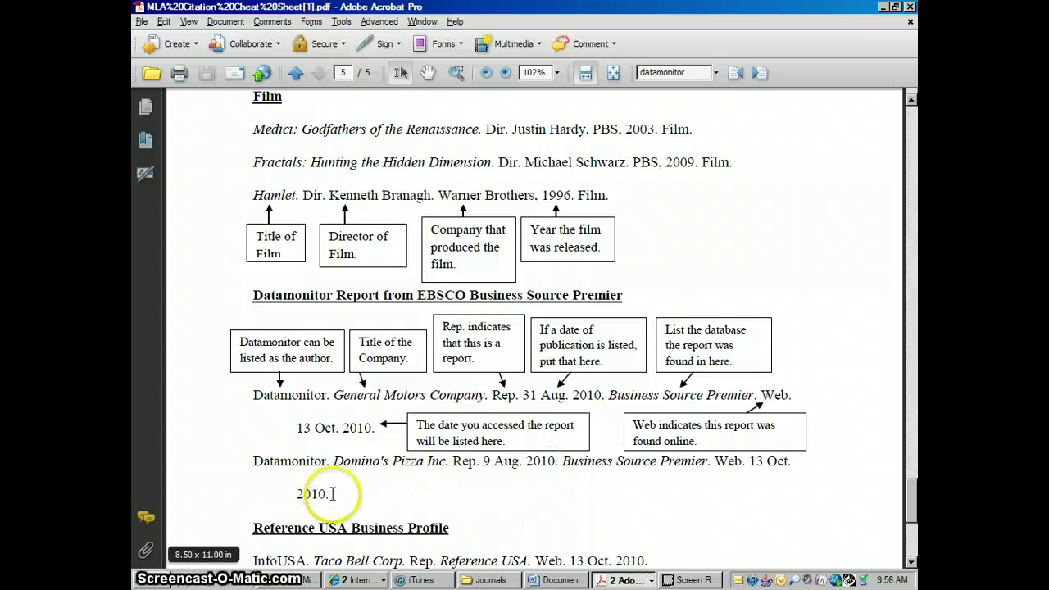
left_click(369, 580)
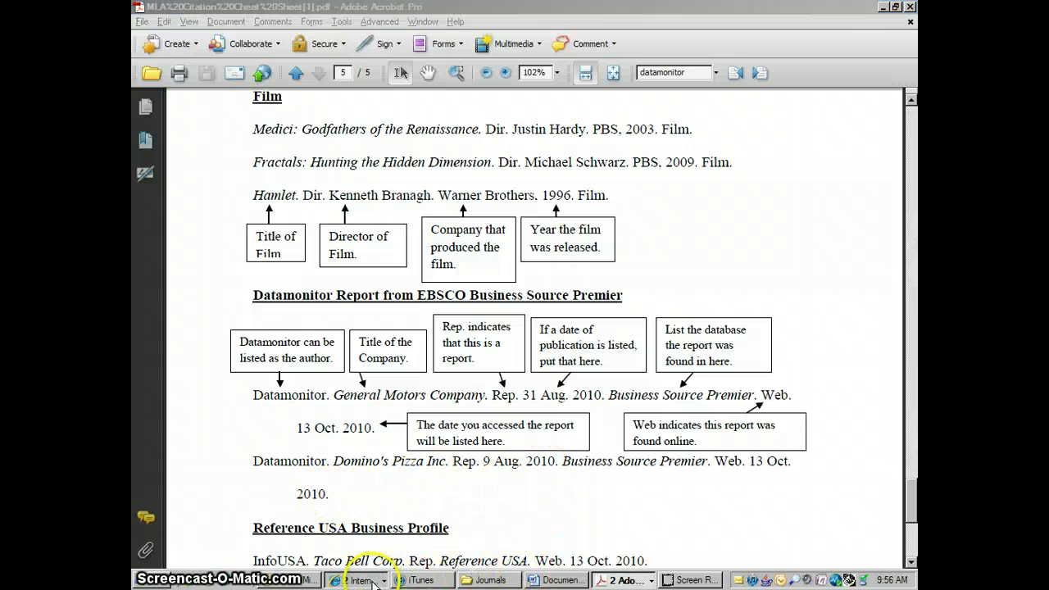
left_click(372, 545)
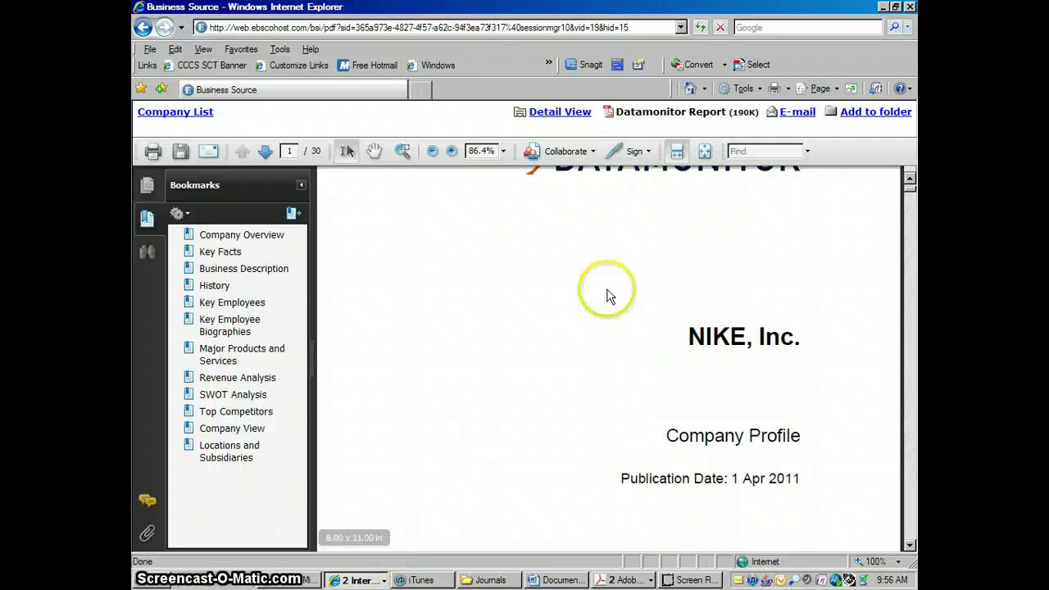
left_click(909, 178)
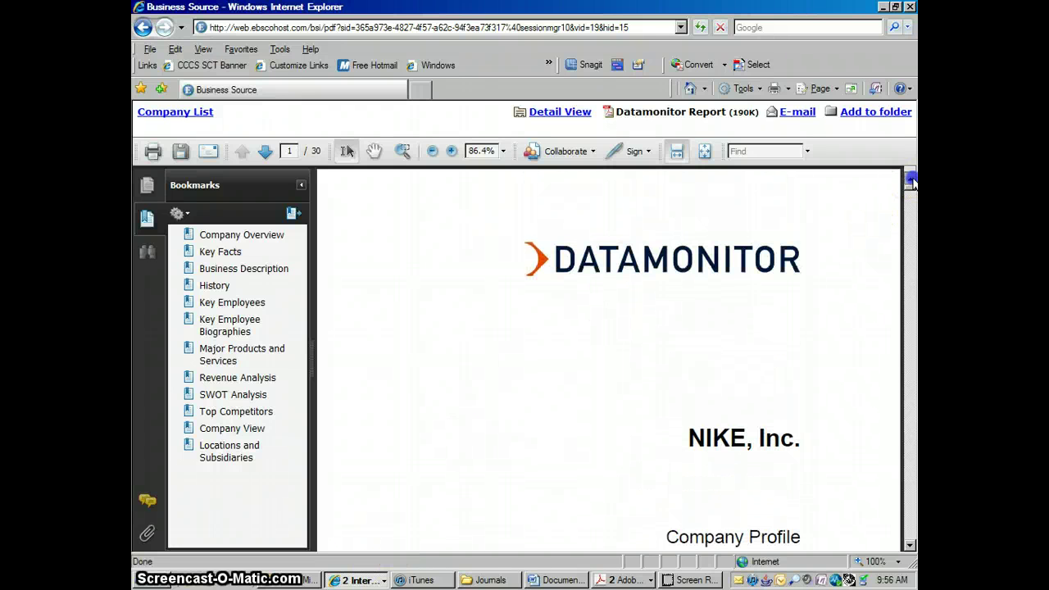